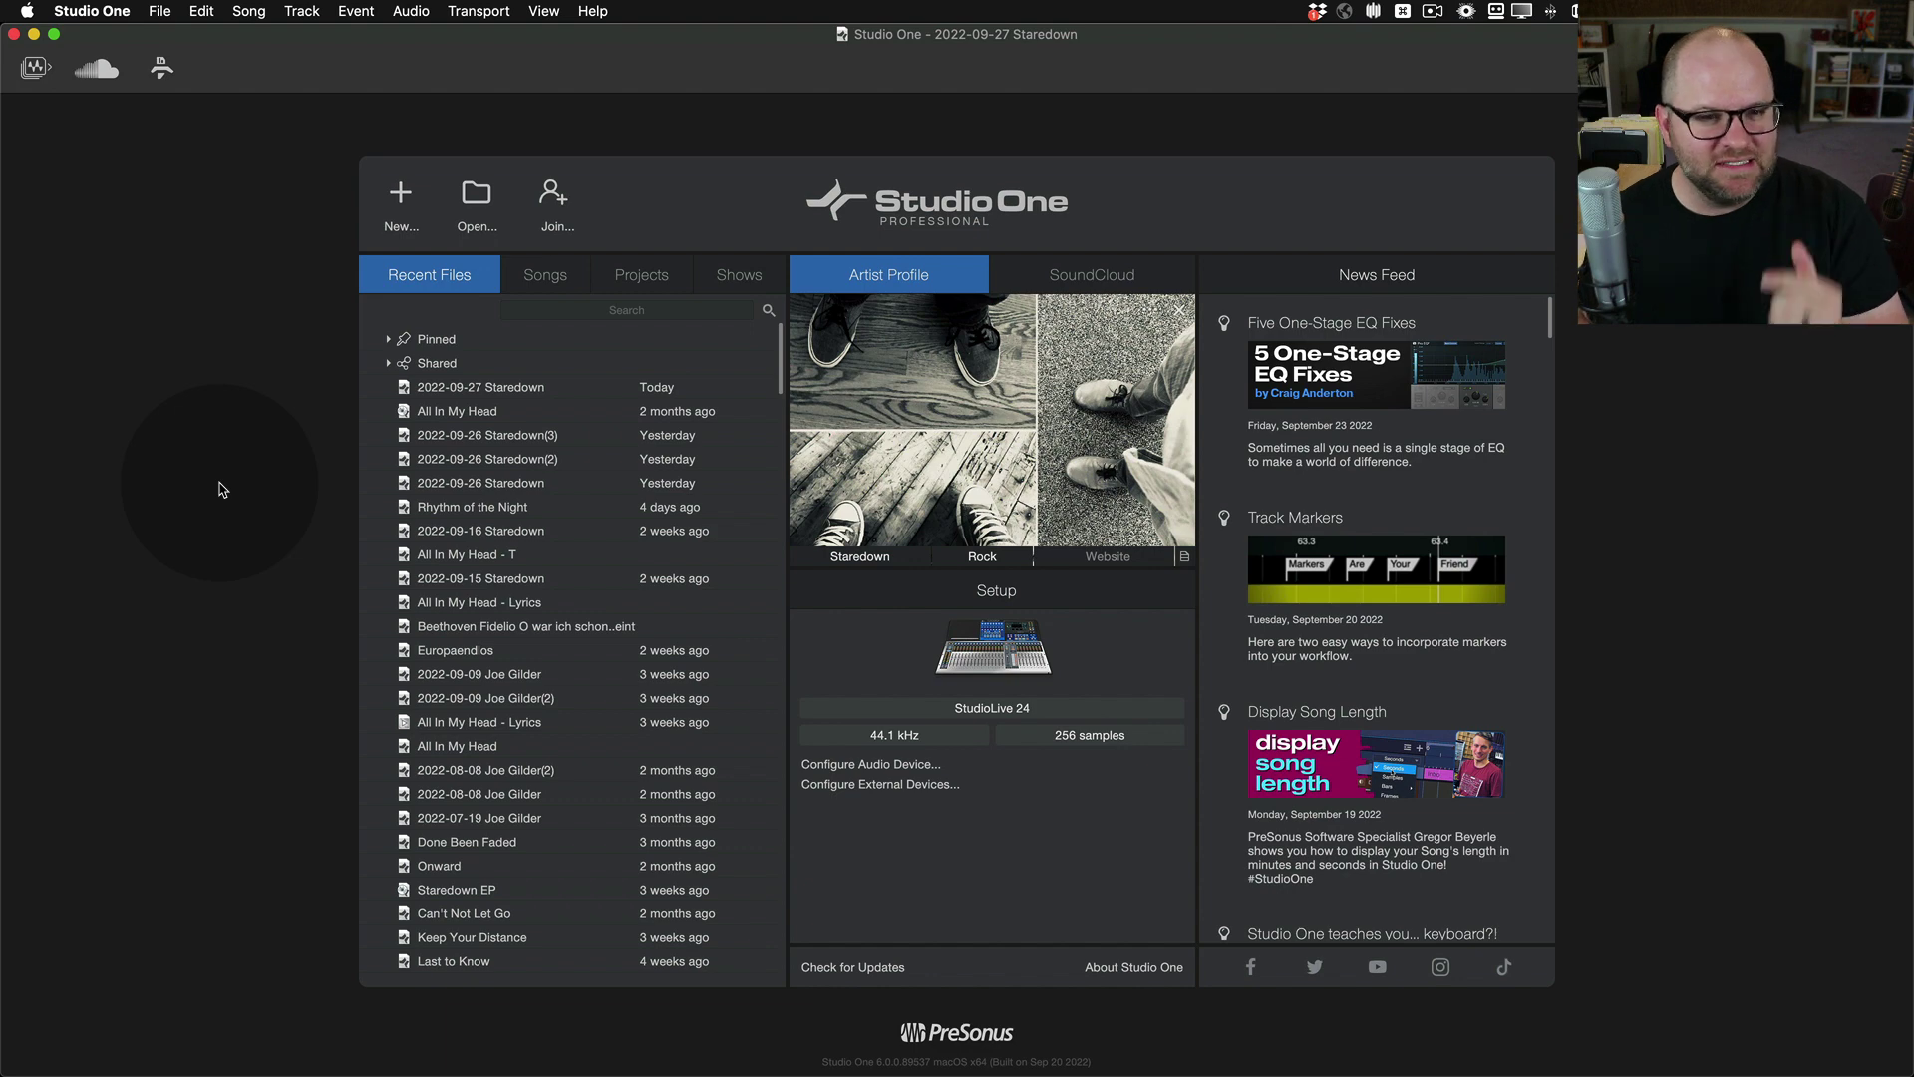
Start a new song and preview the Record and Mix through Record Now templates
left_click(402, 193)
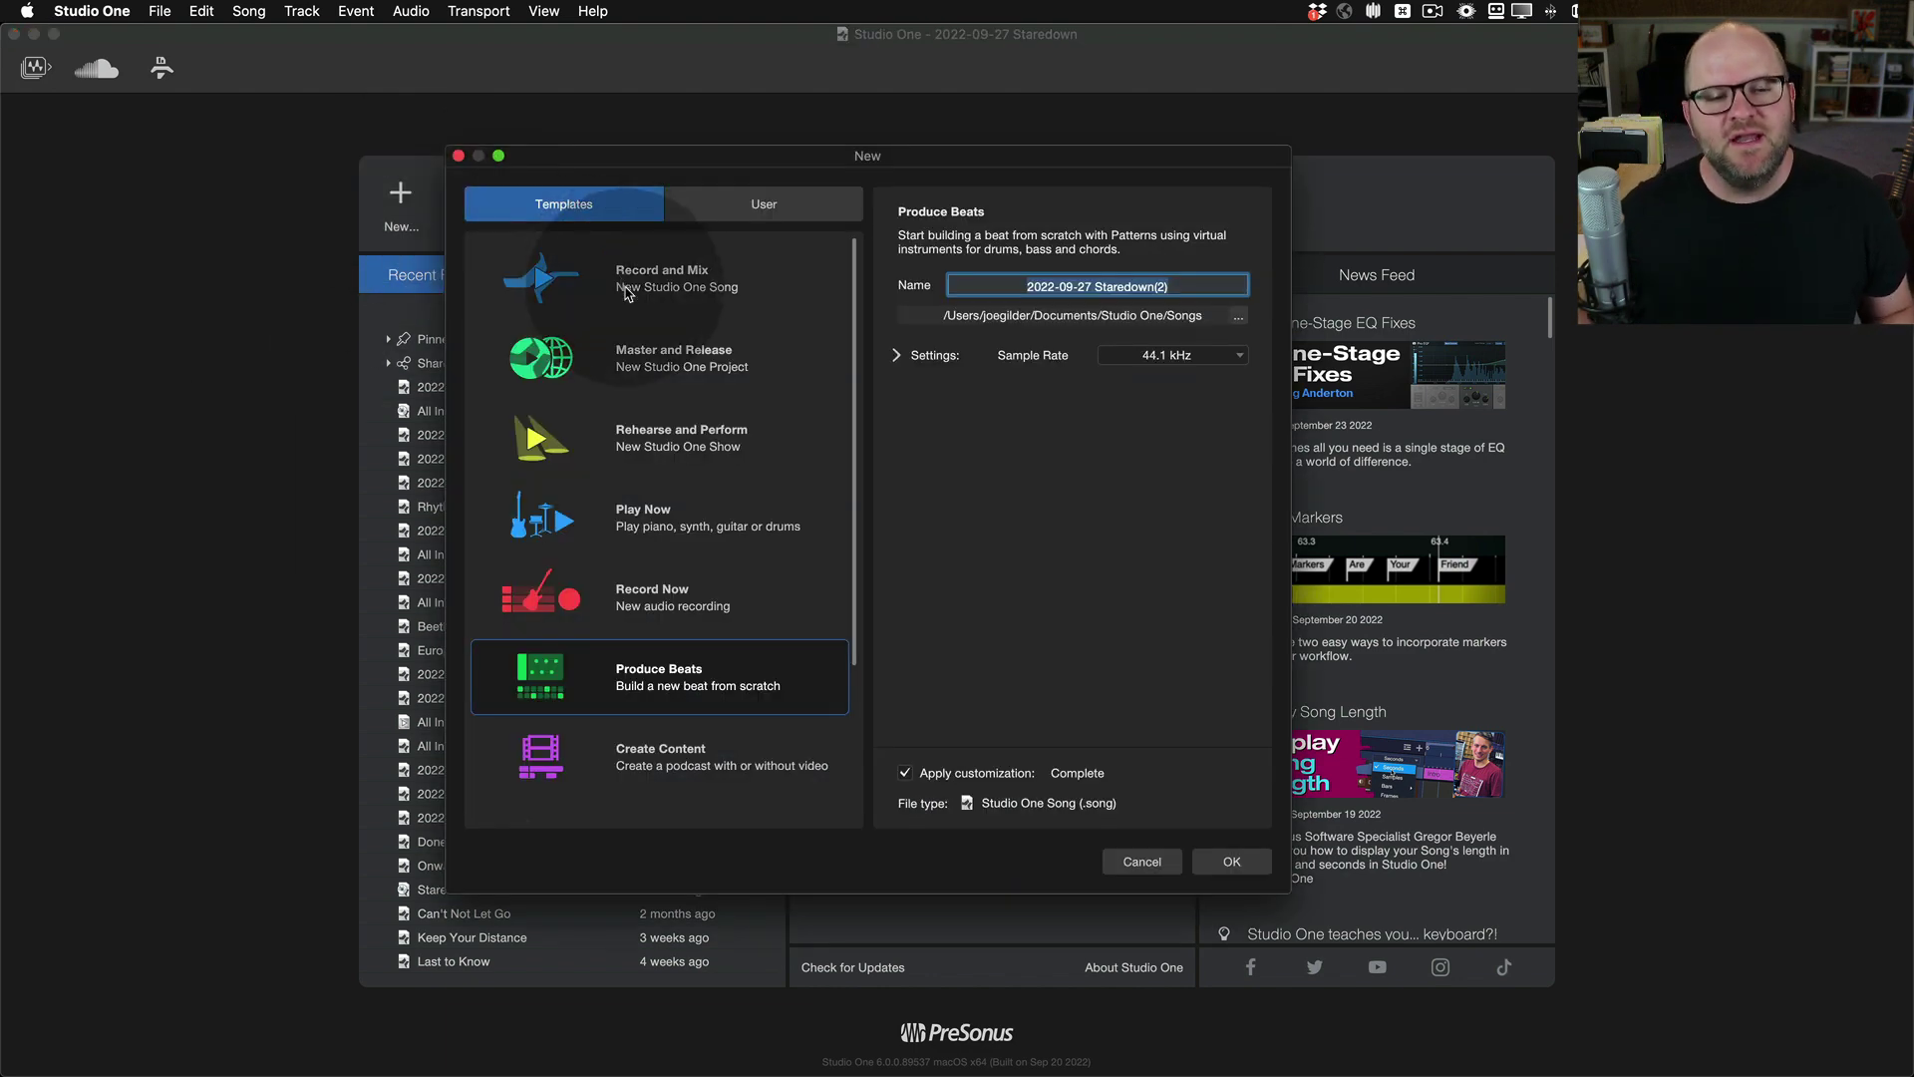
scroll(626, 292, "down", 3)
scroll(626, 292, "up", 3)
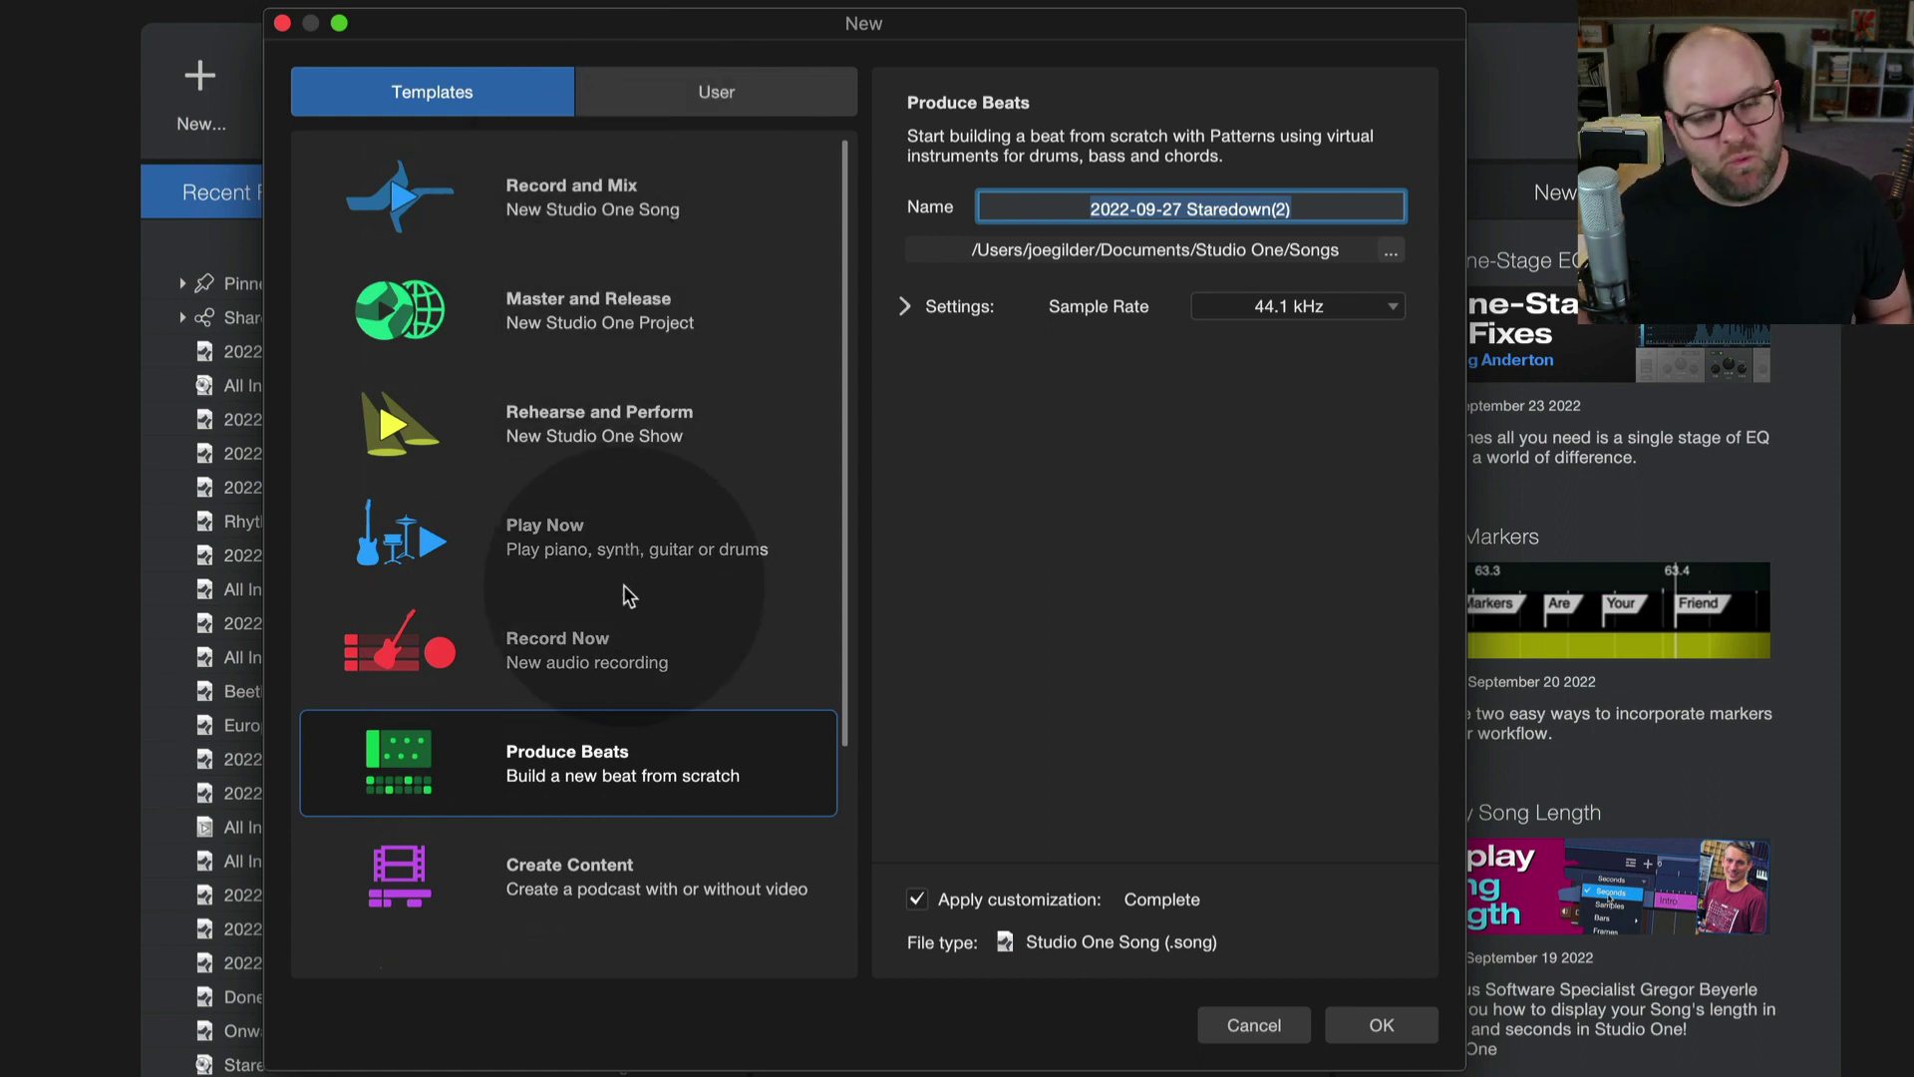
left_click(588, 225)
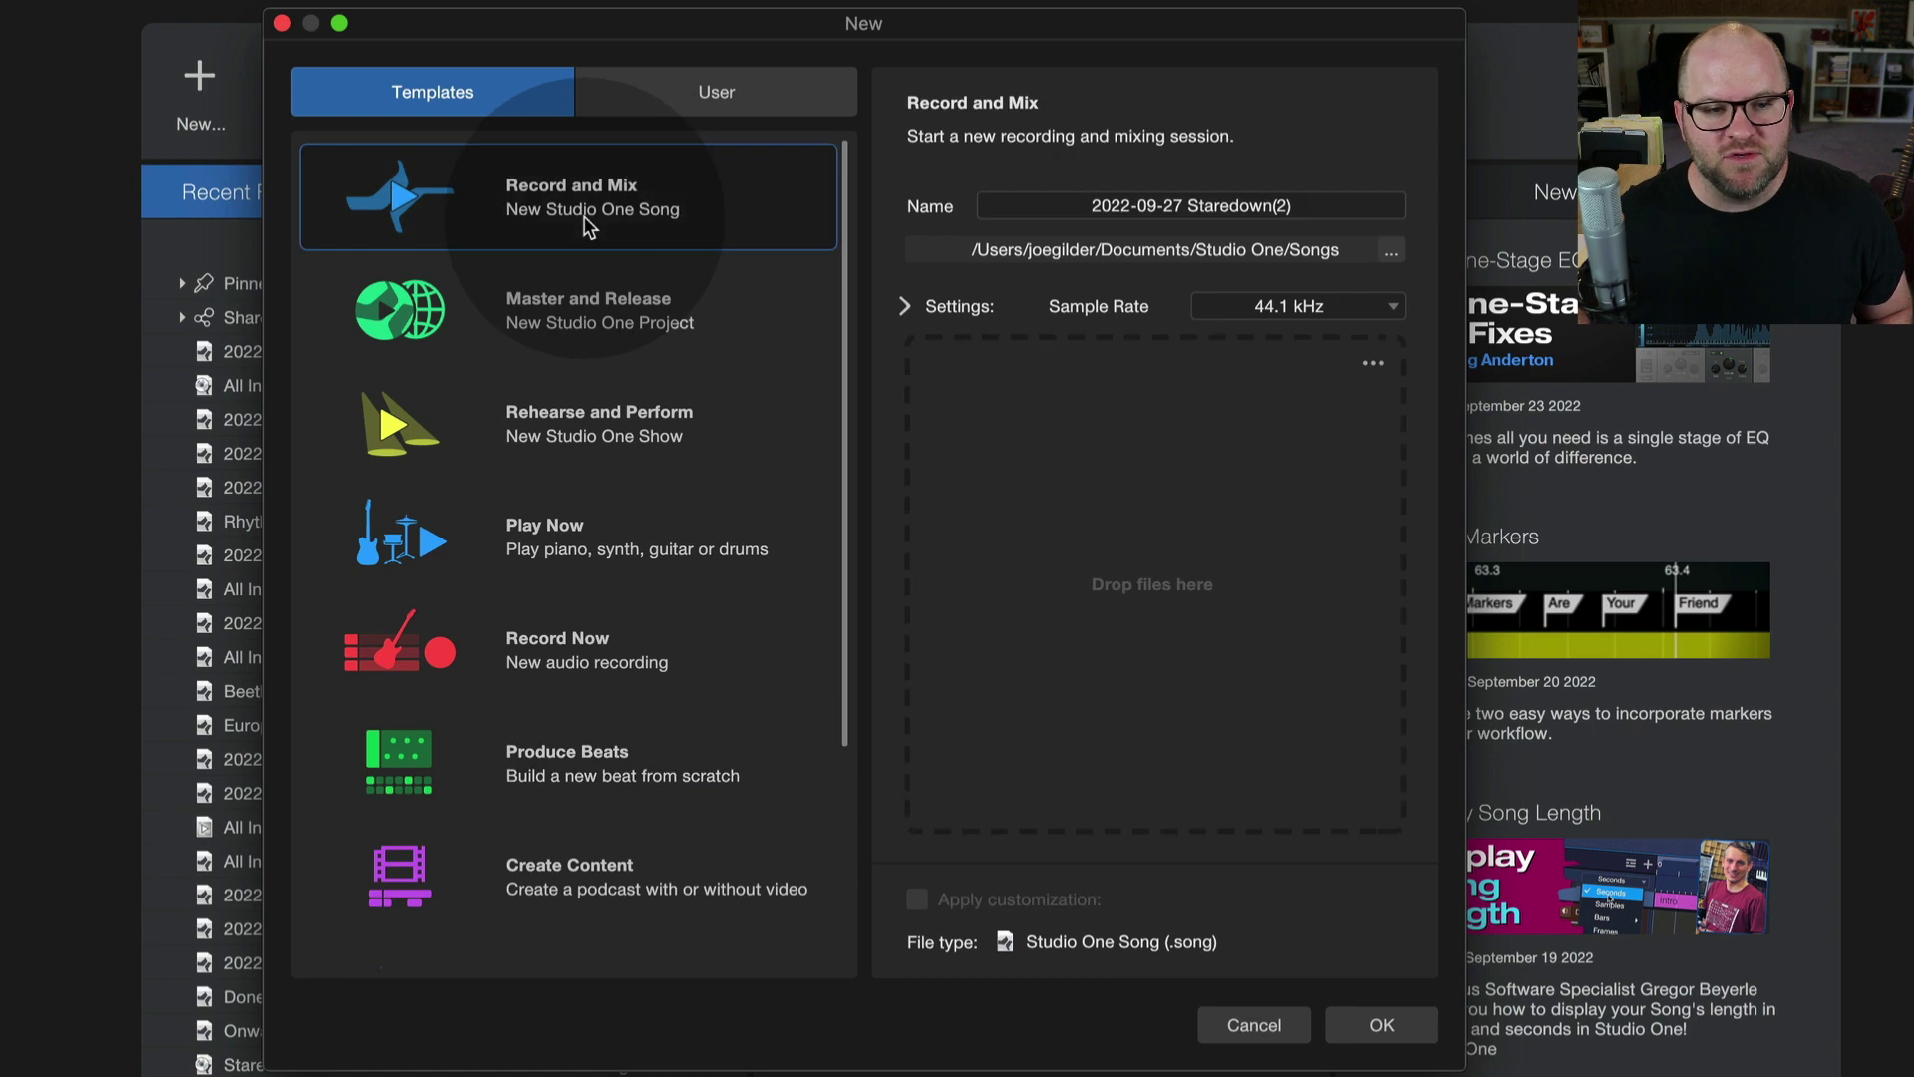
left_click(611, 320)
left_click(618, 438)
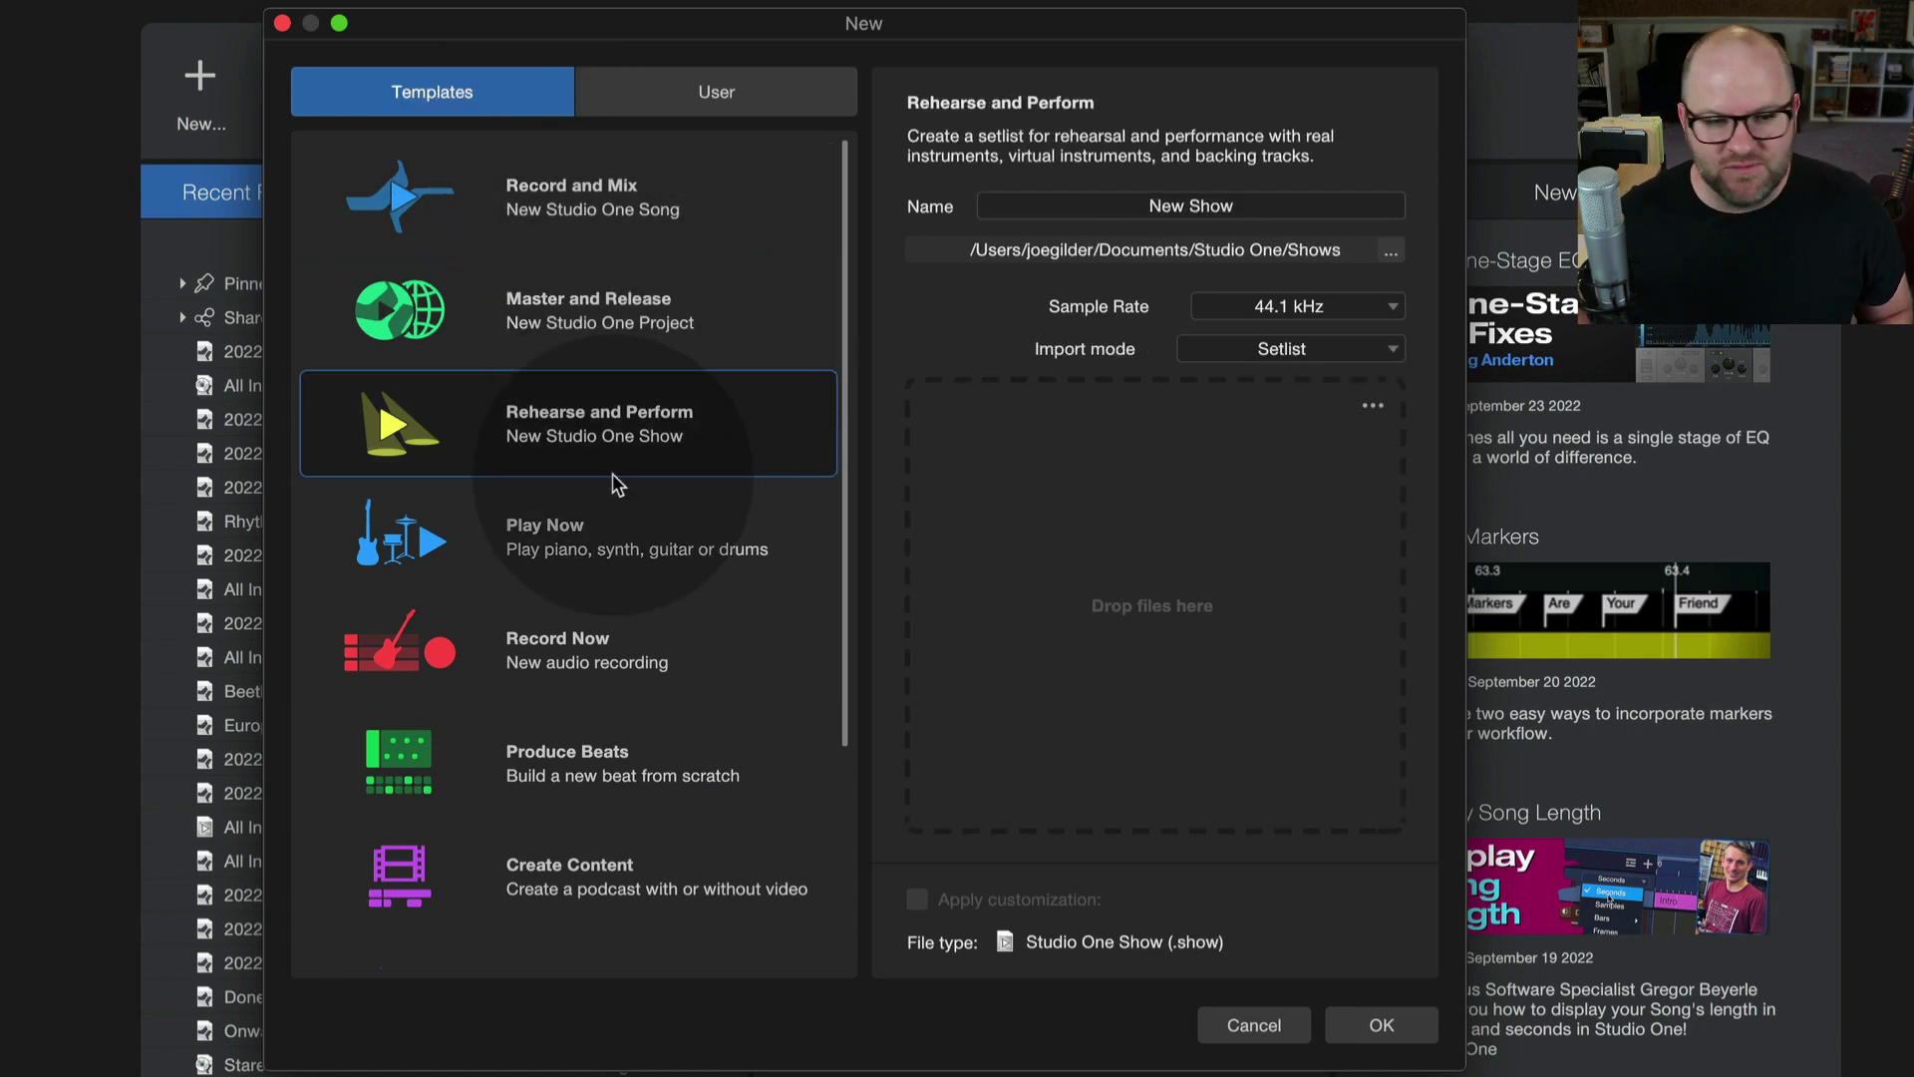
left_click(599, 543)
left_click(563, 653)
Preview the remaining templates, then create the song from the Produce Beats template
scroll(558, 658, "down", 3)
left_click(555, 668)
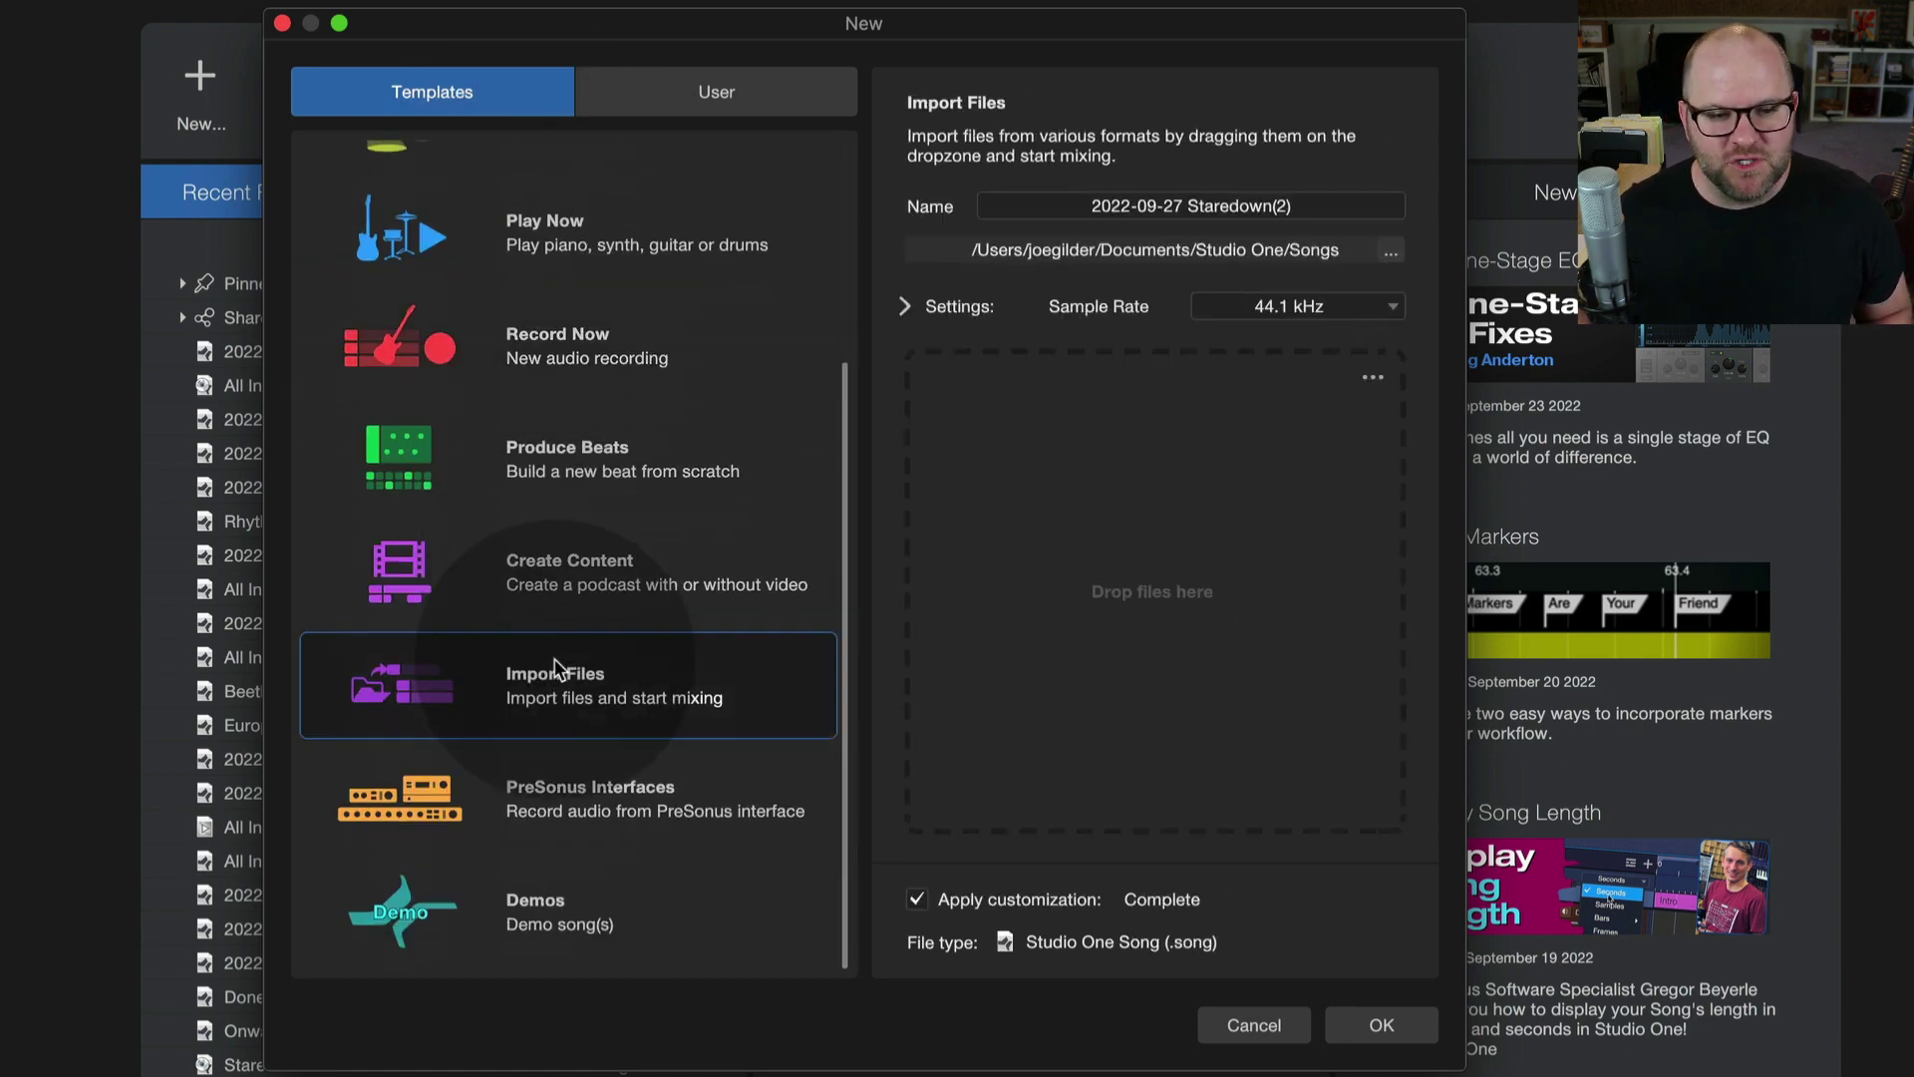
left_click(560, 797)
left_click(559, 682)
left_click(585, 593)
left_click(576, 484)
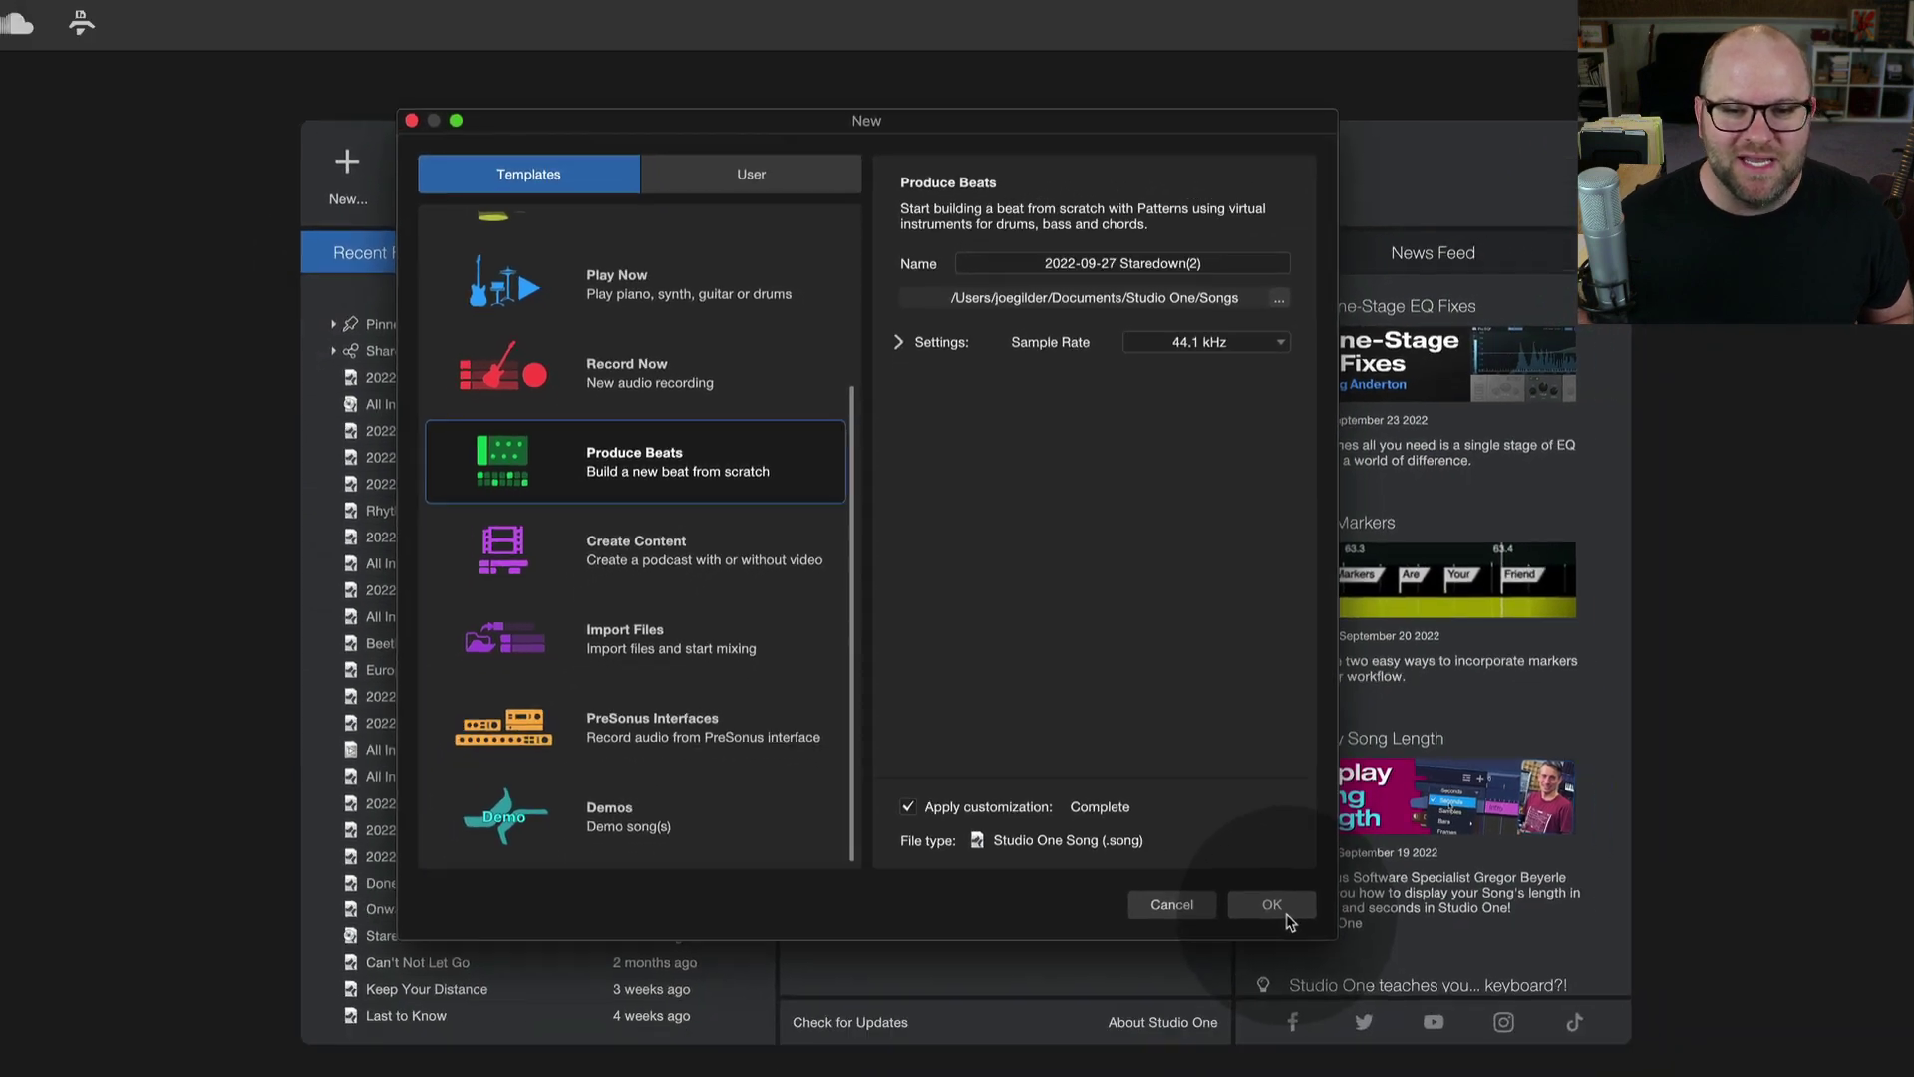
left_click(1401, 1037)
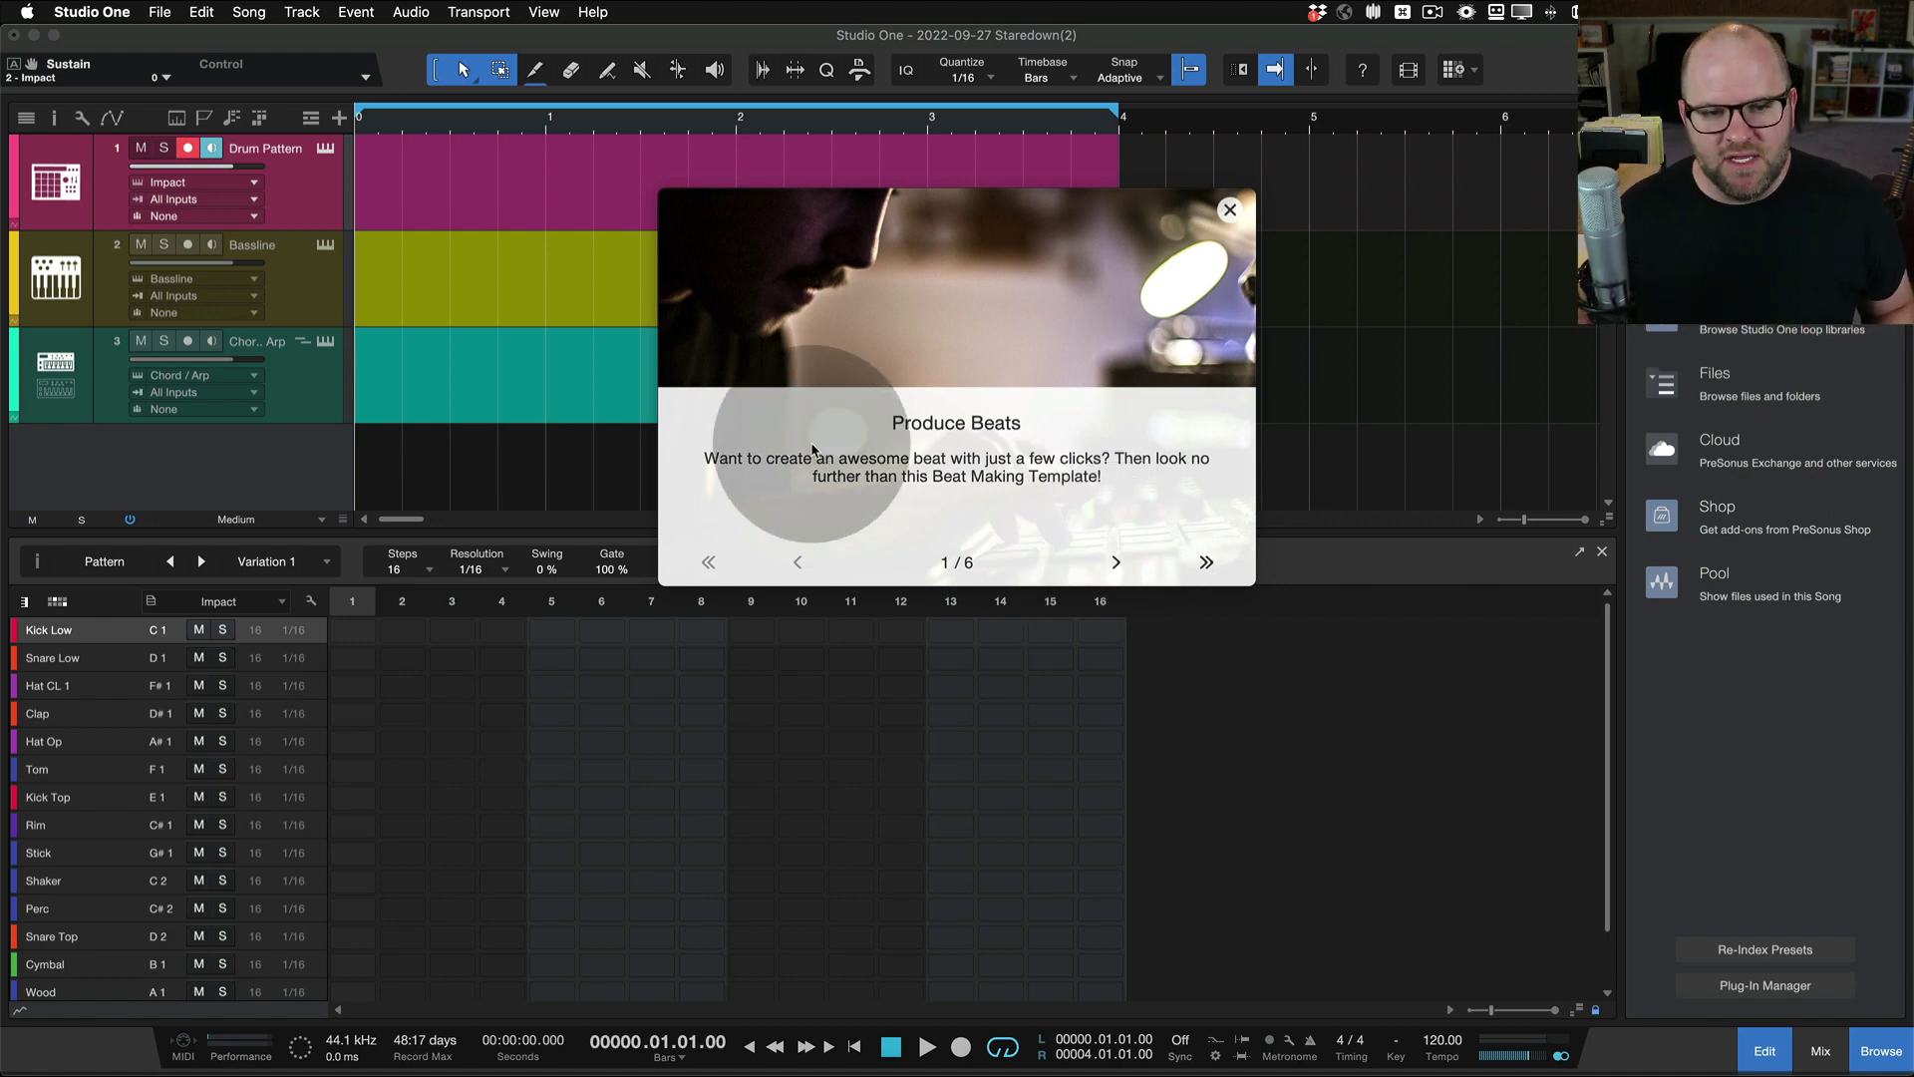
Page through the Produce Beats tour to page 6, open its Learn more tutorial, then close the tour
left_click(1114, 566)
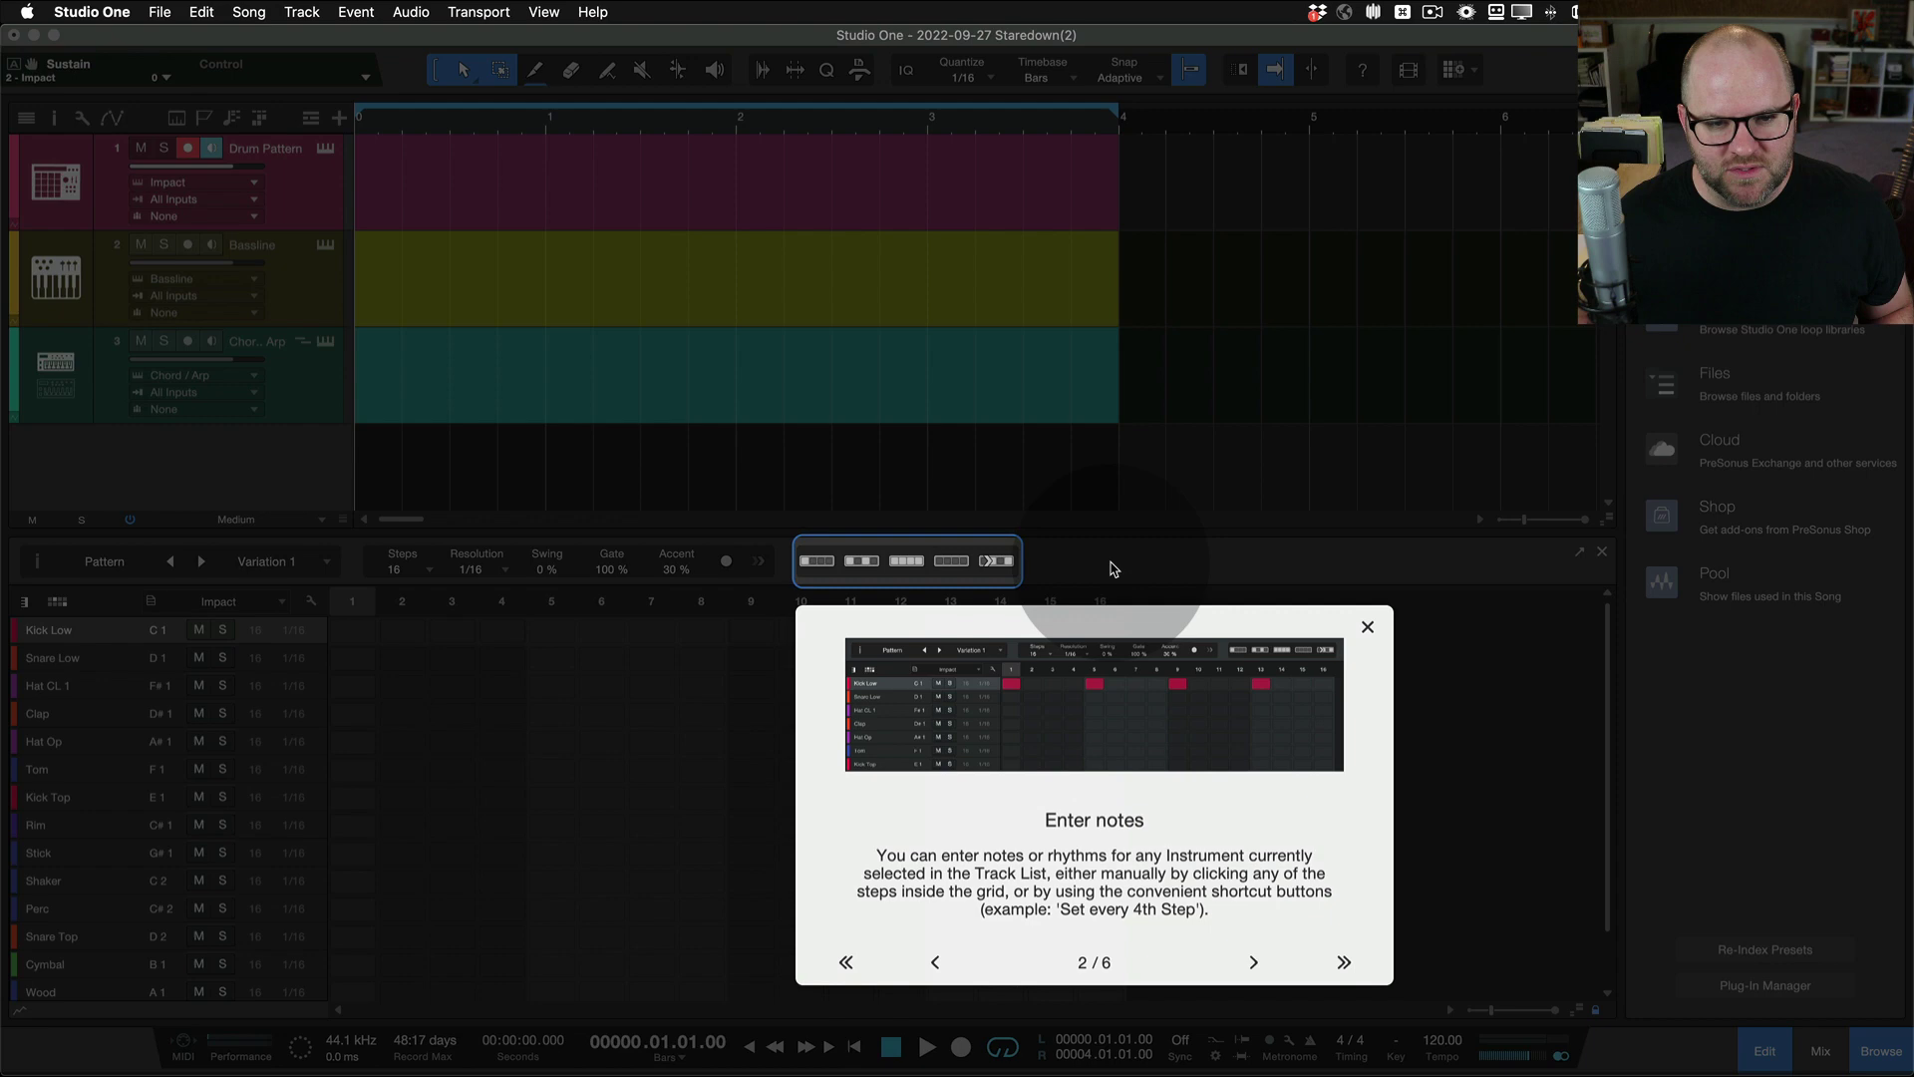
left_click(1253, 961)
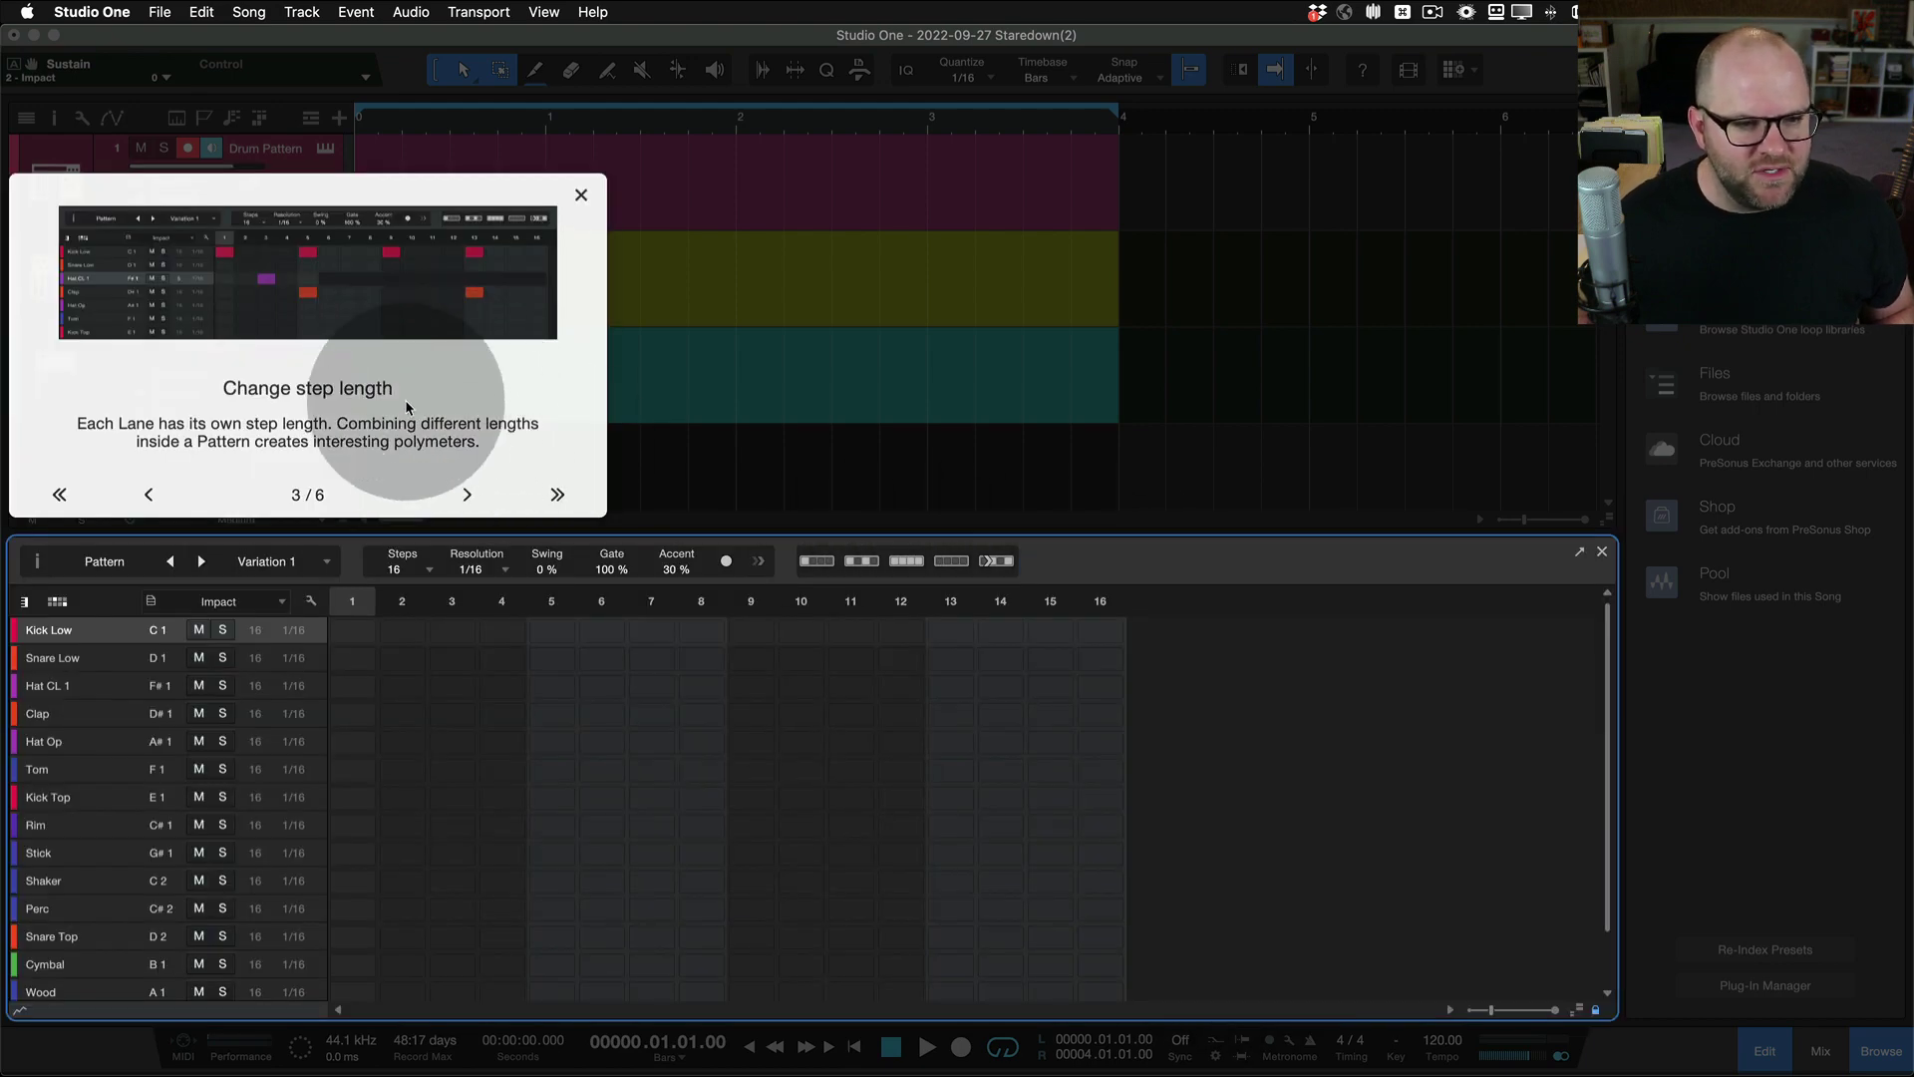
left_click(466, 495)
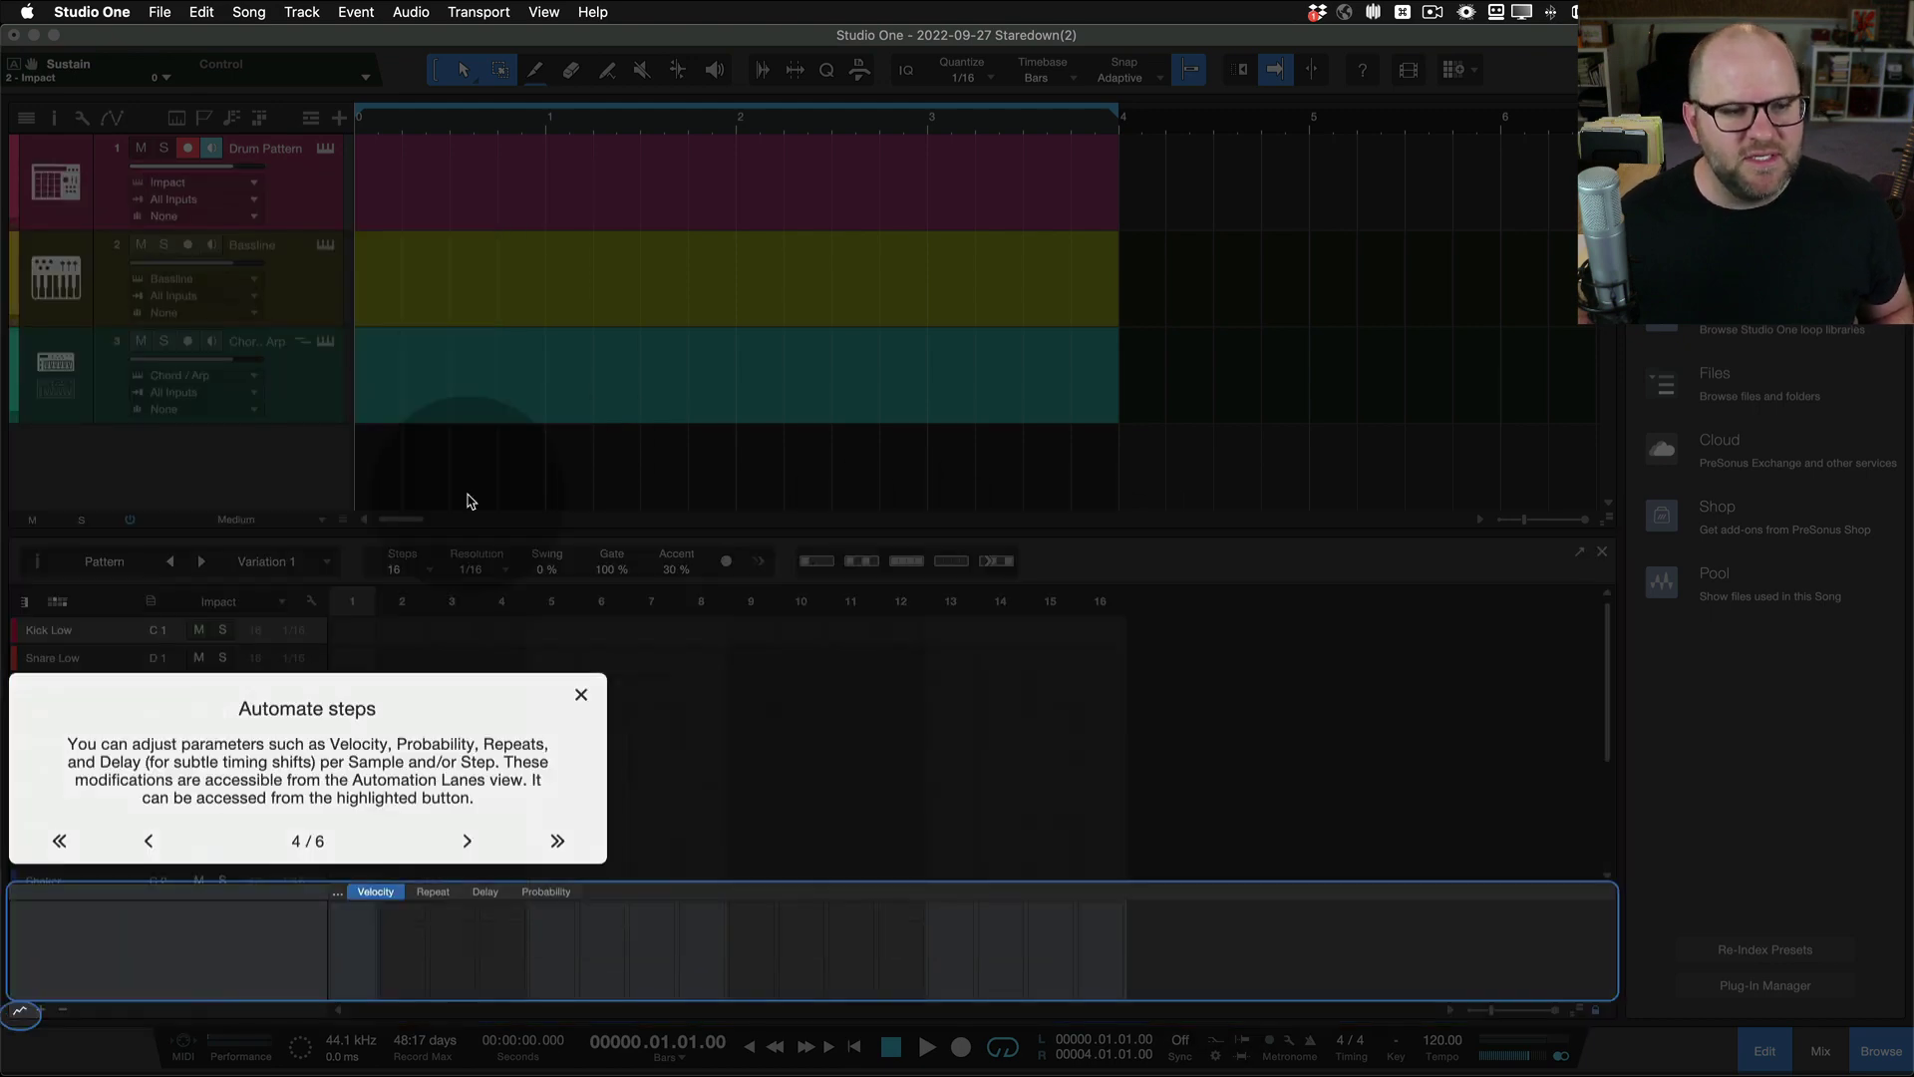
left_click(460, 844)
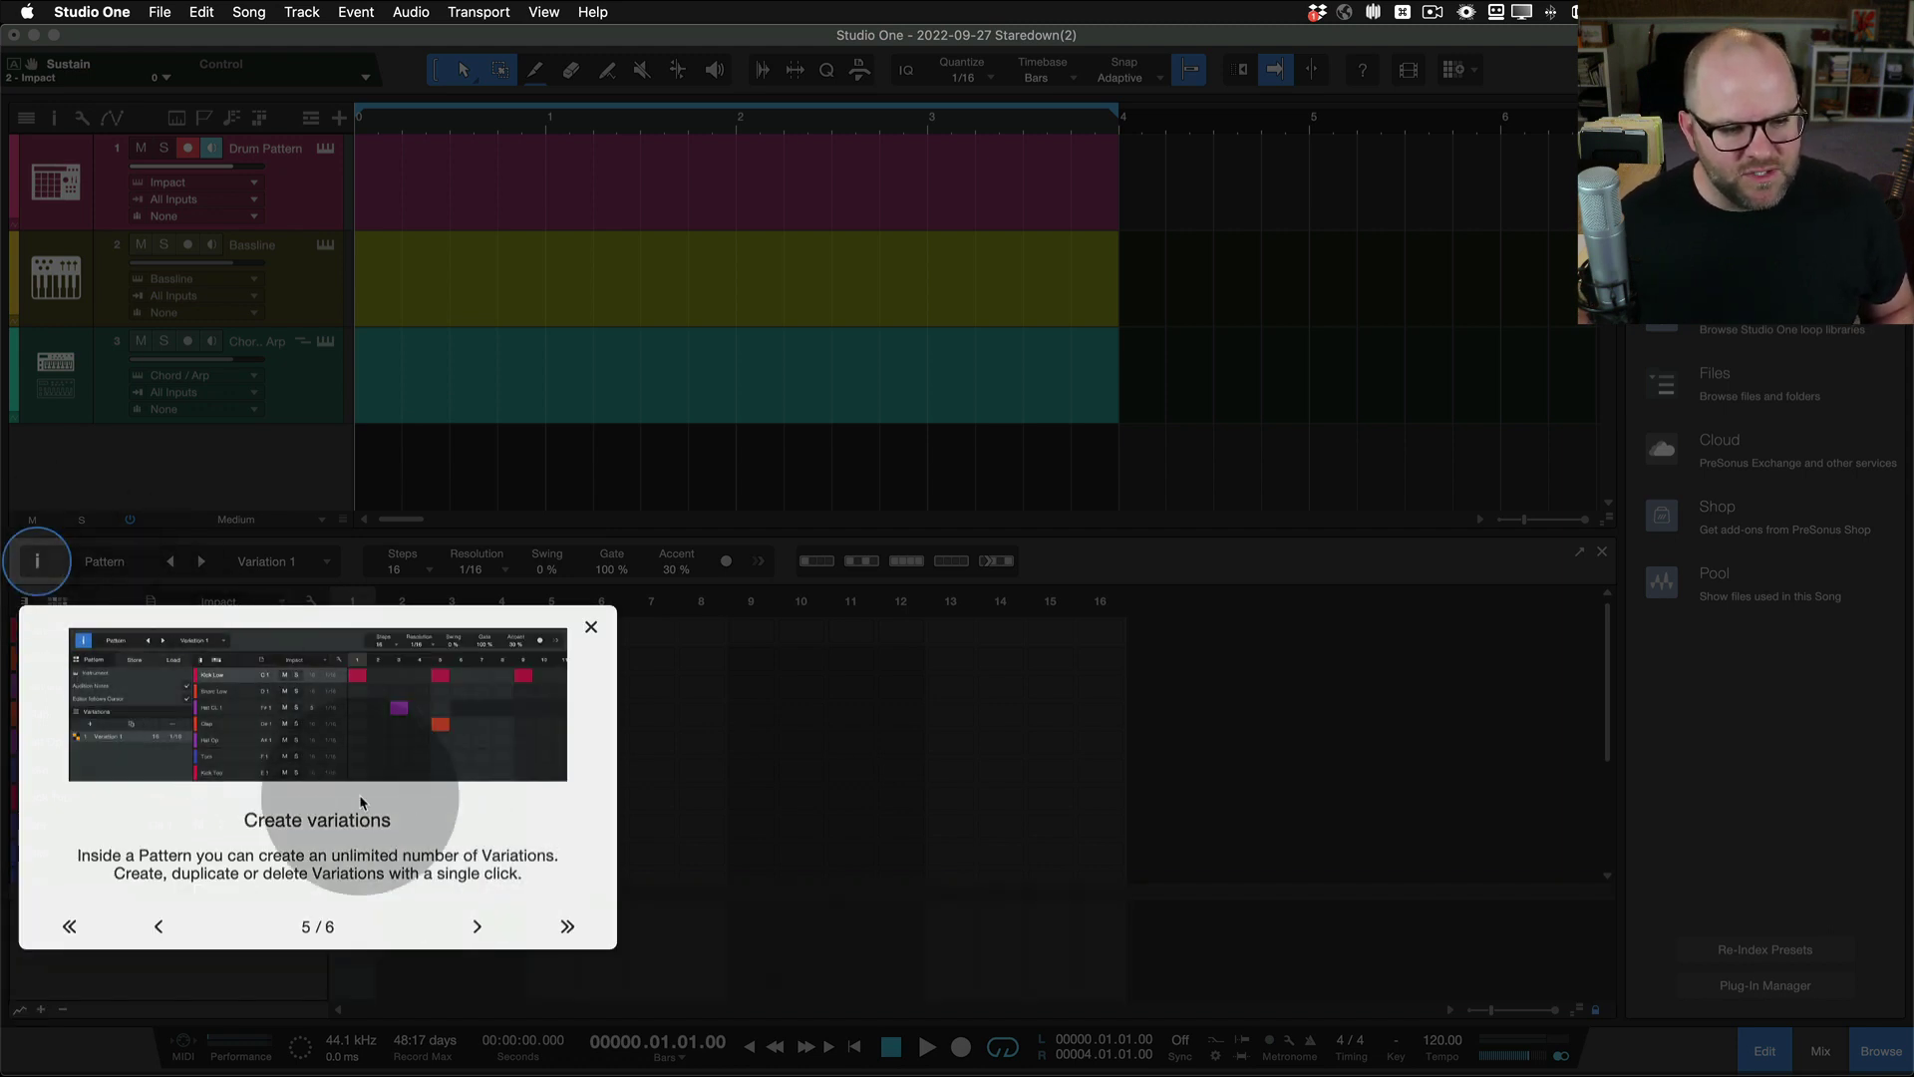
left_click(476, 921)
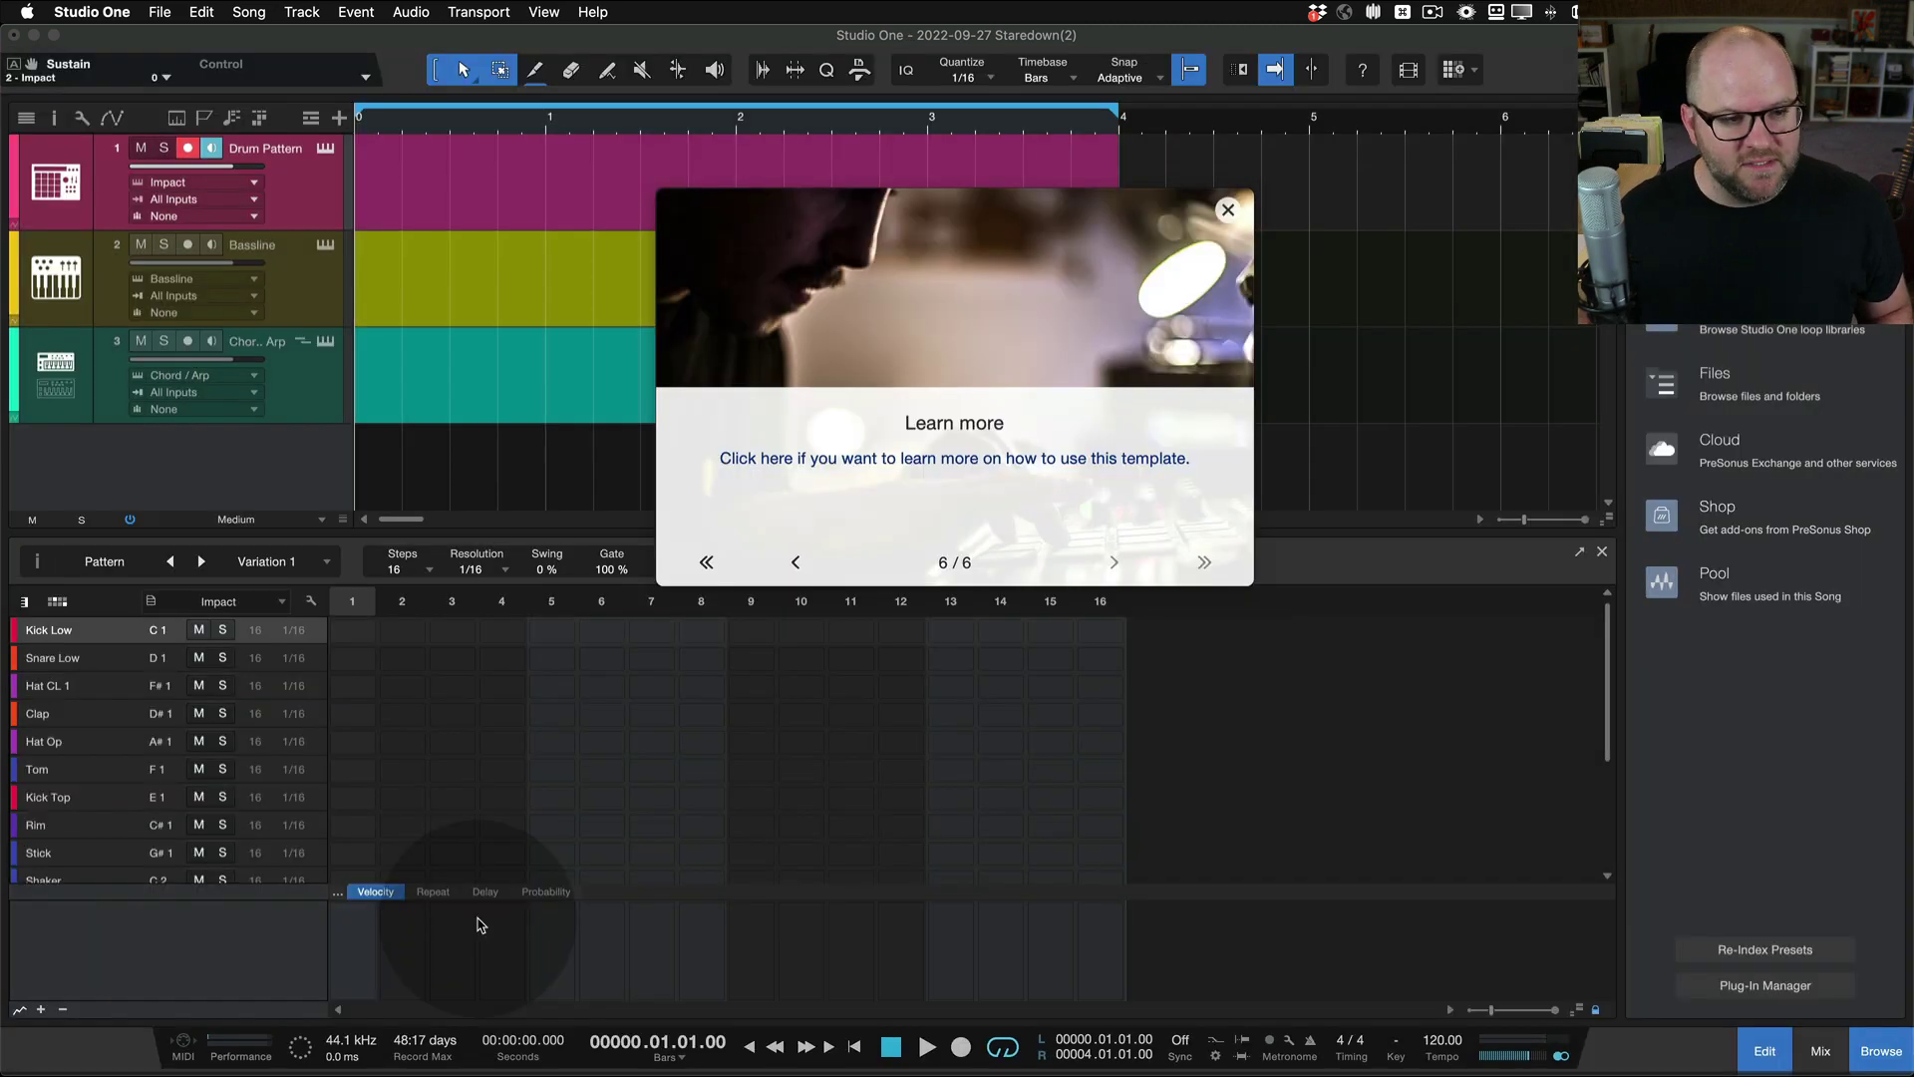
left_click(902, 457)
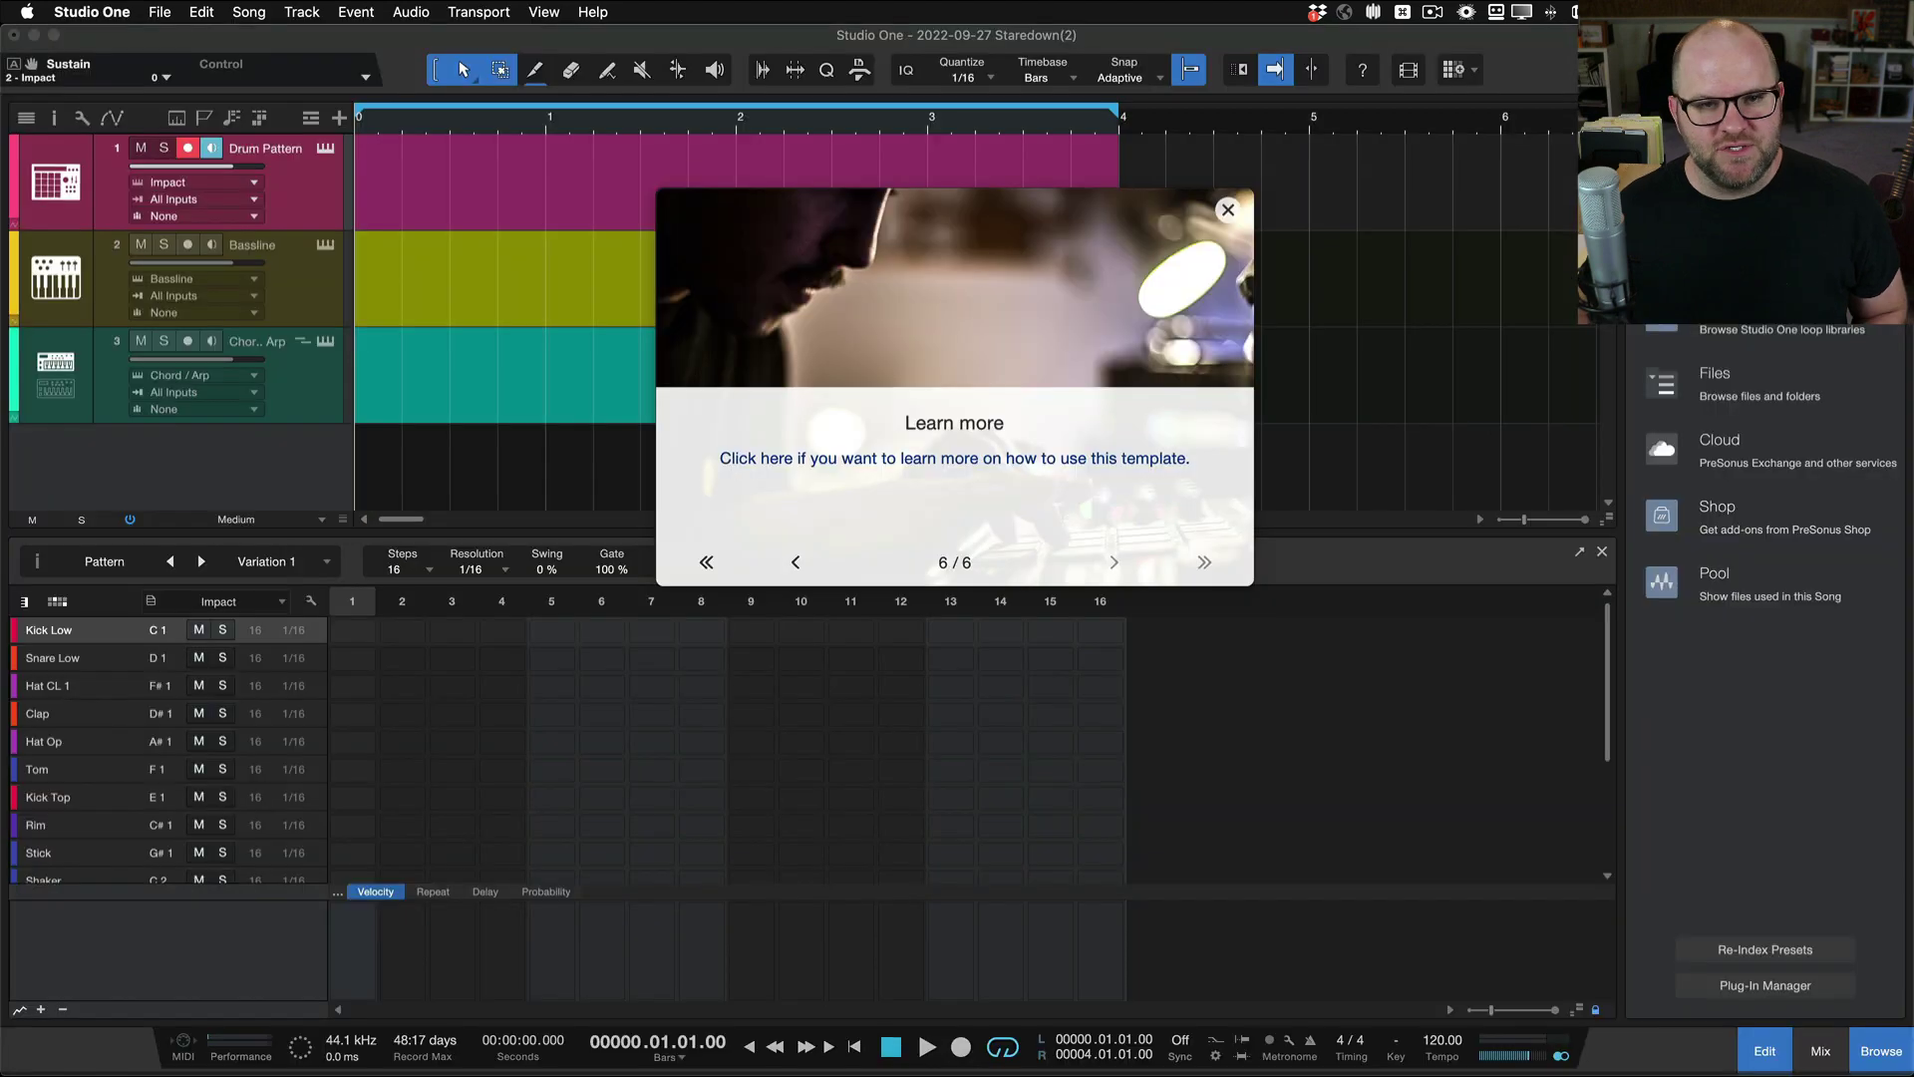
left_click(1227, 212)
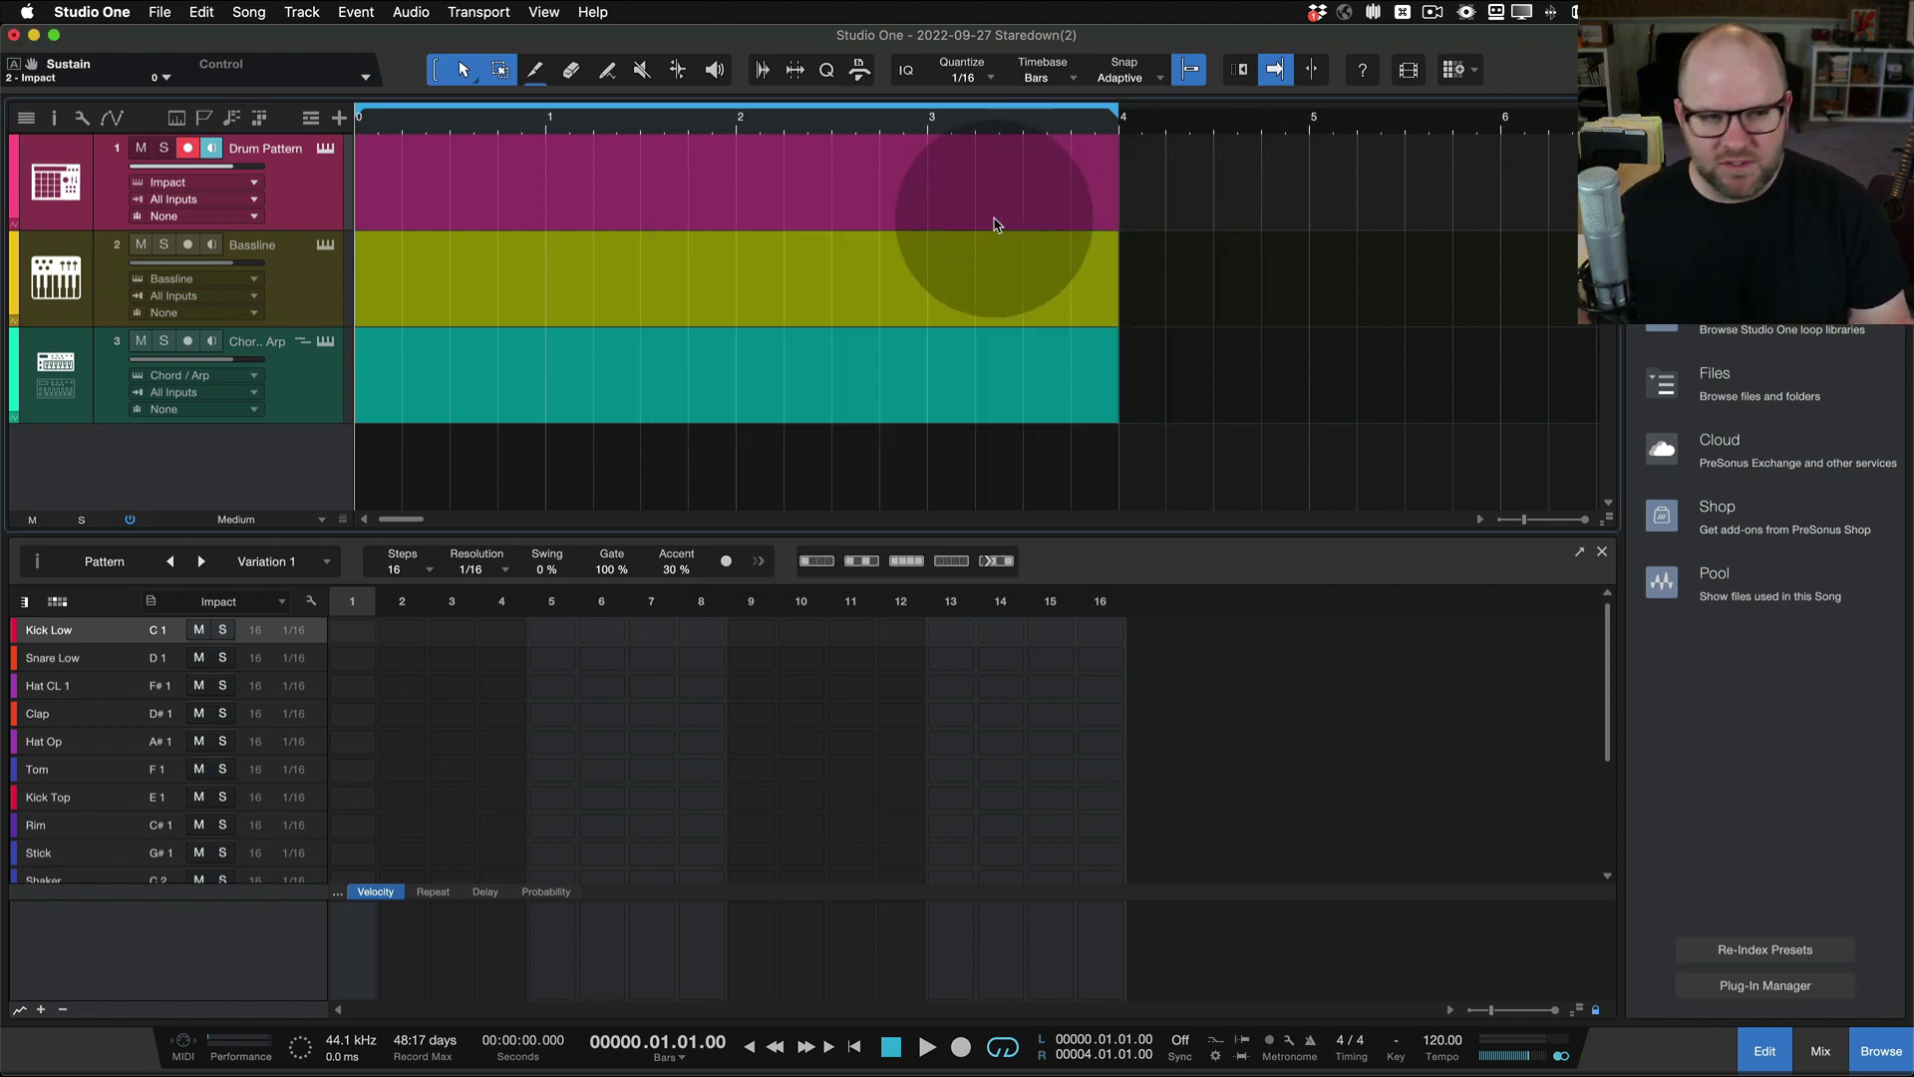
Check the Bassline and Drum Pattern tracks and audition the Kick Low and Rim drum sounds
left_click(323, 295)
left_click(325, 185)
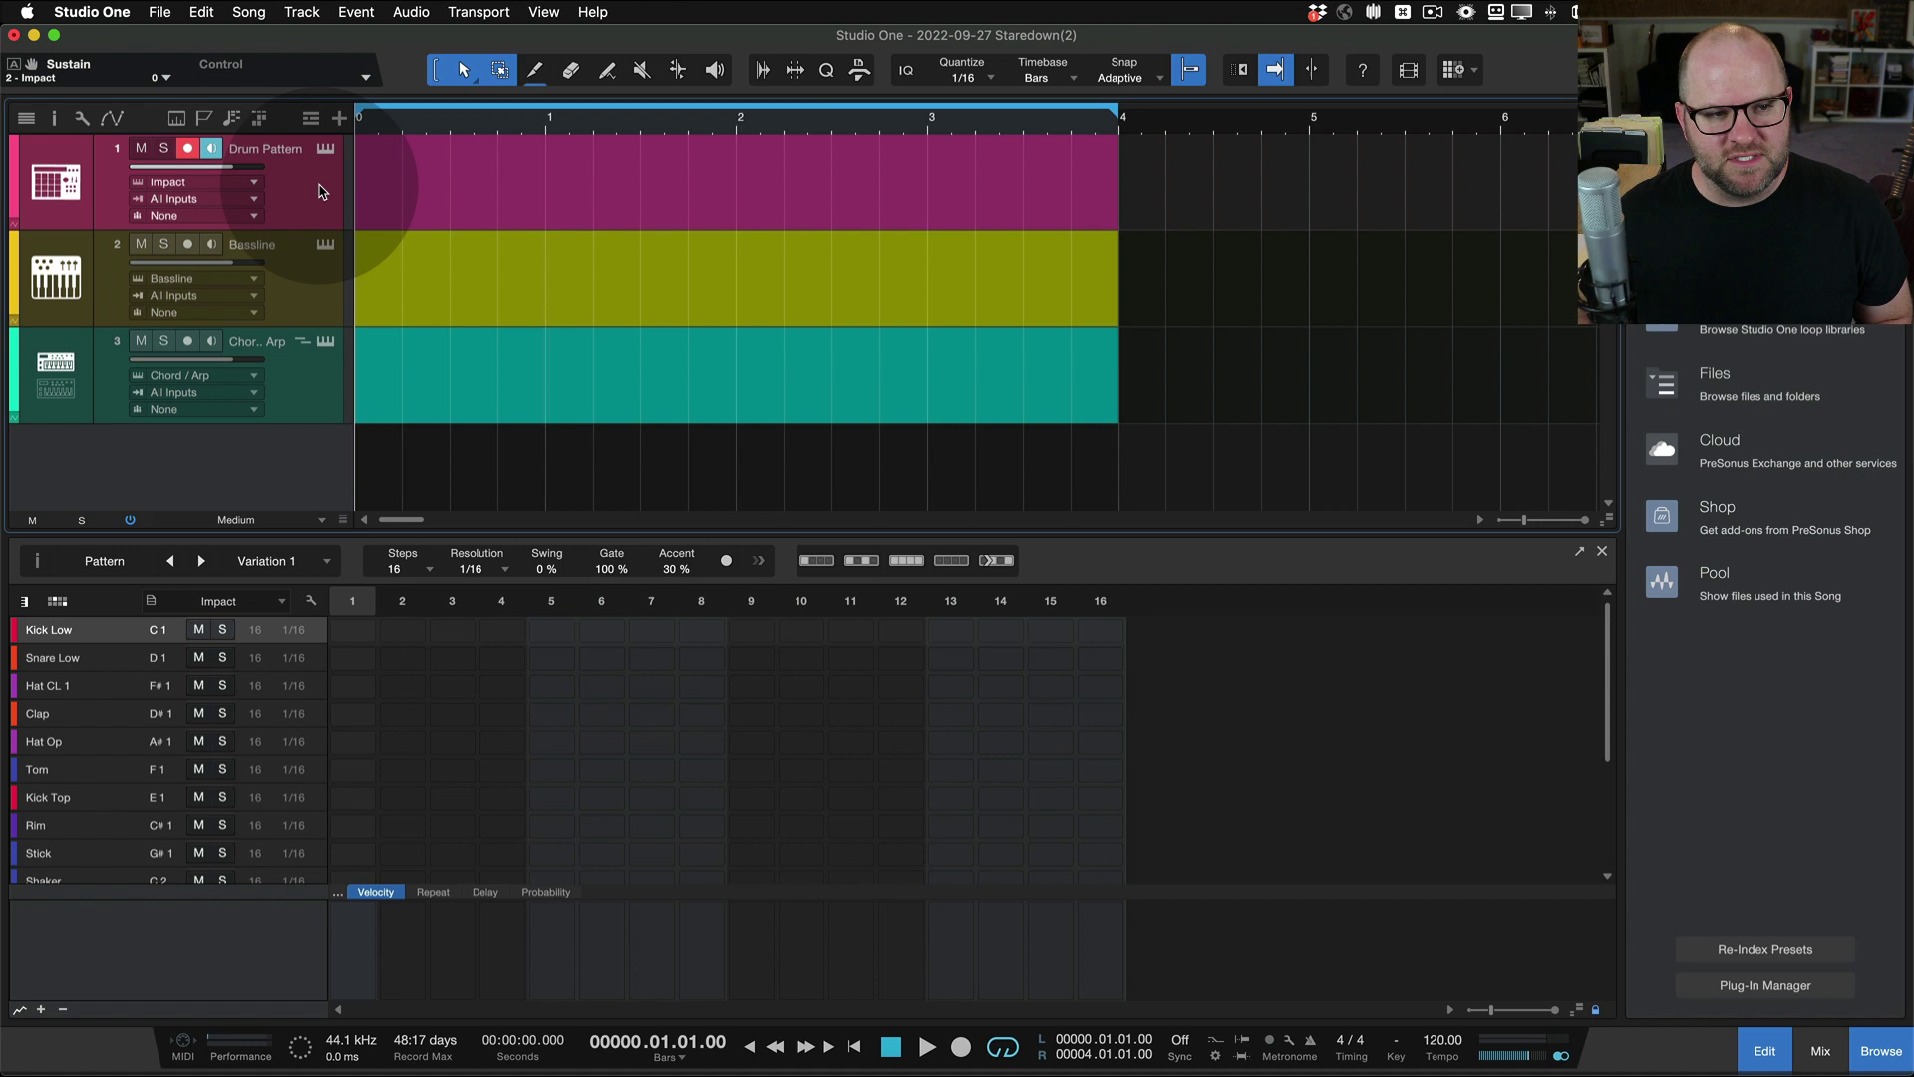
left_click(325, 149)
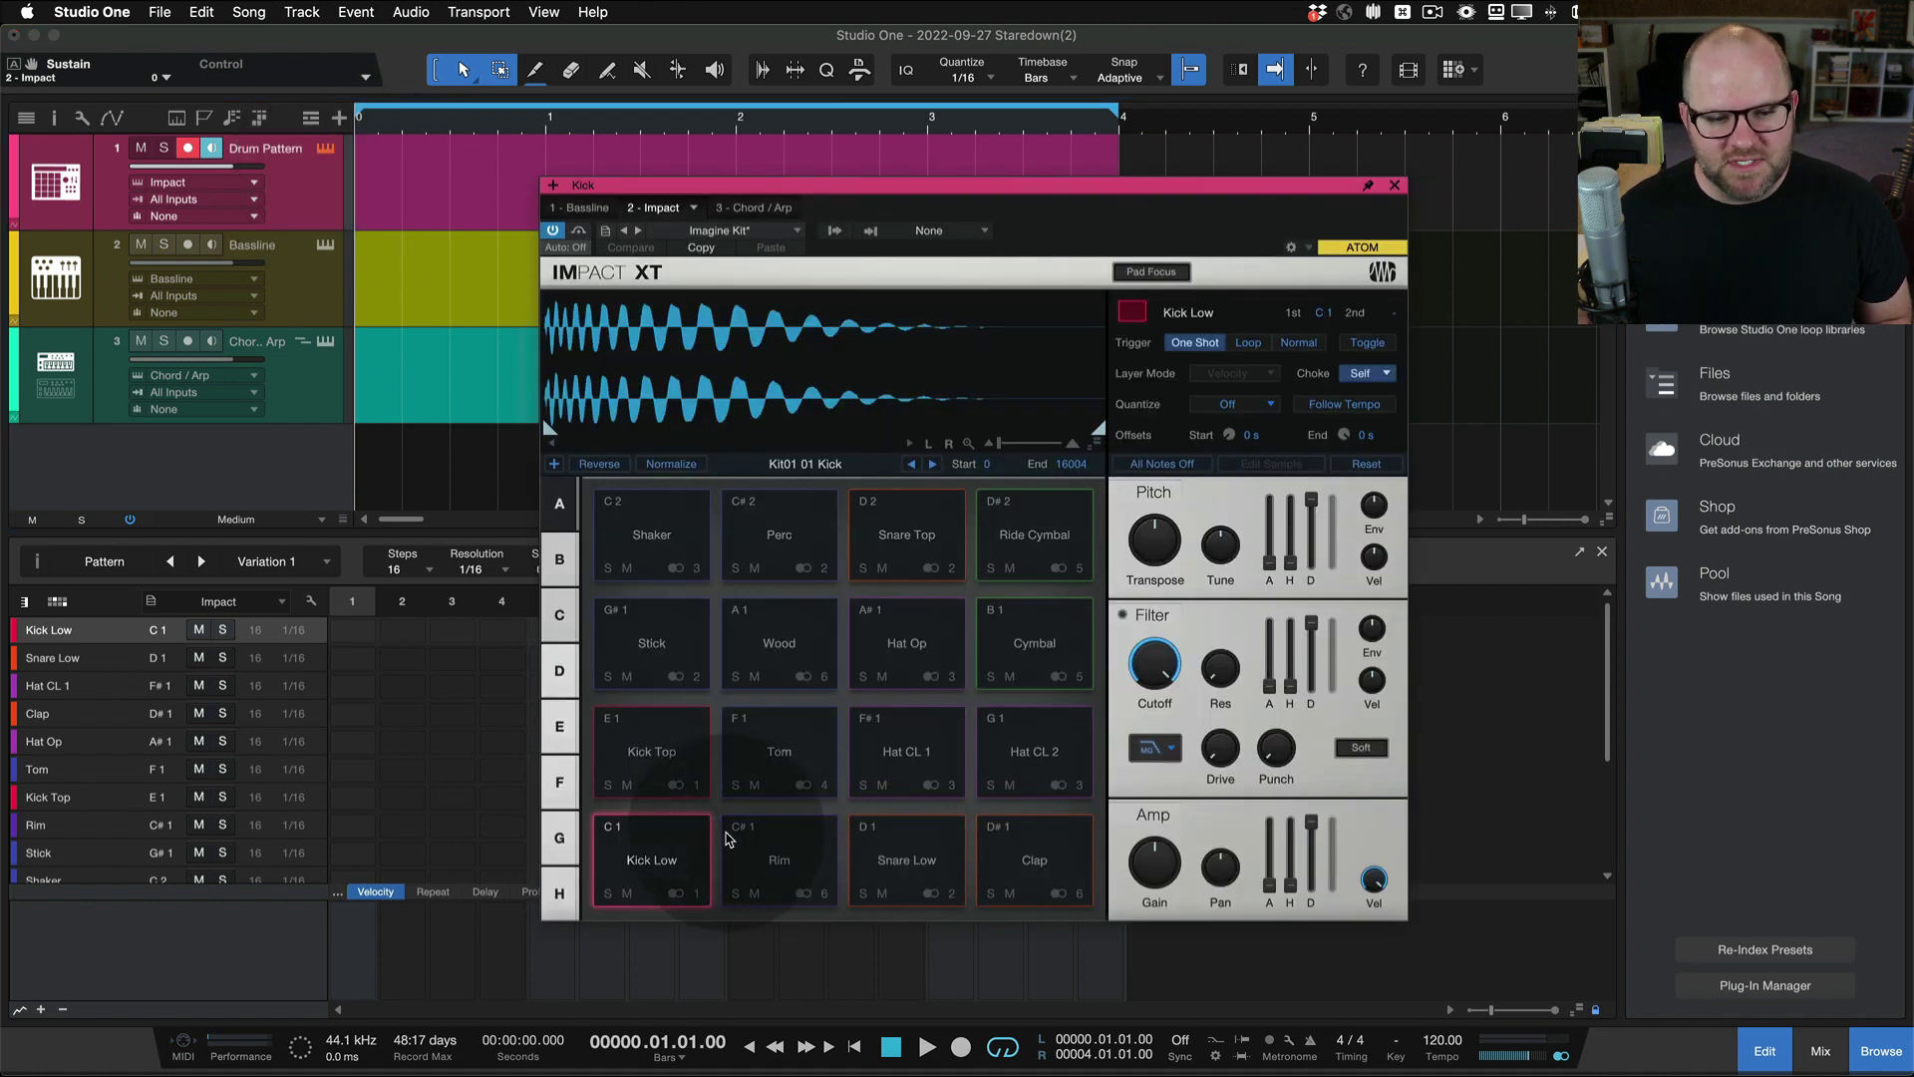
left_click(698, 848)
left_click(772, 855)
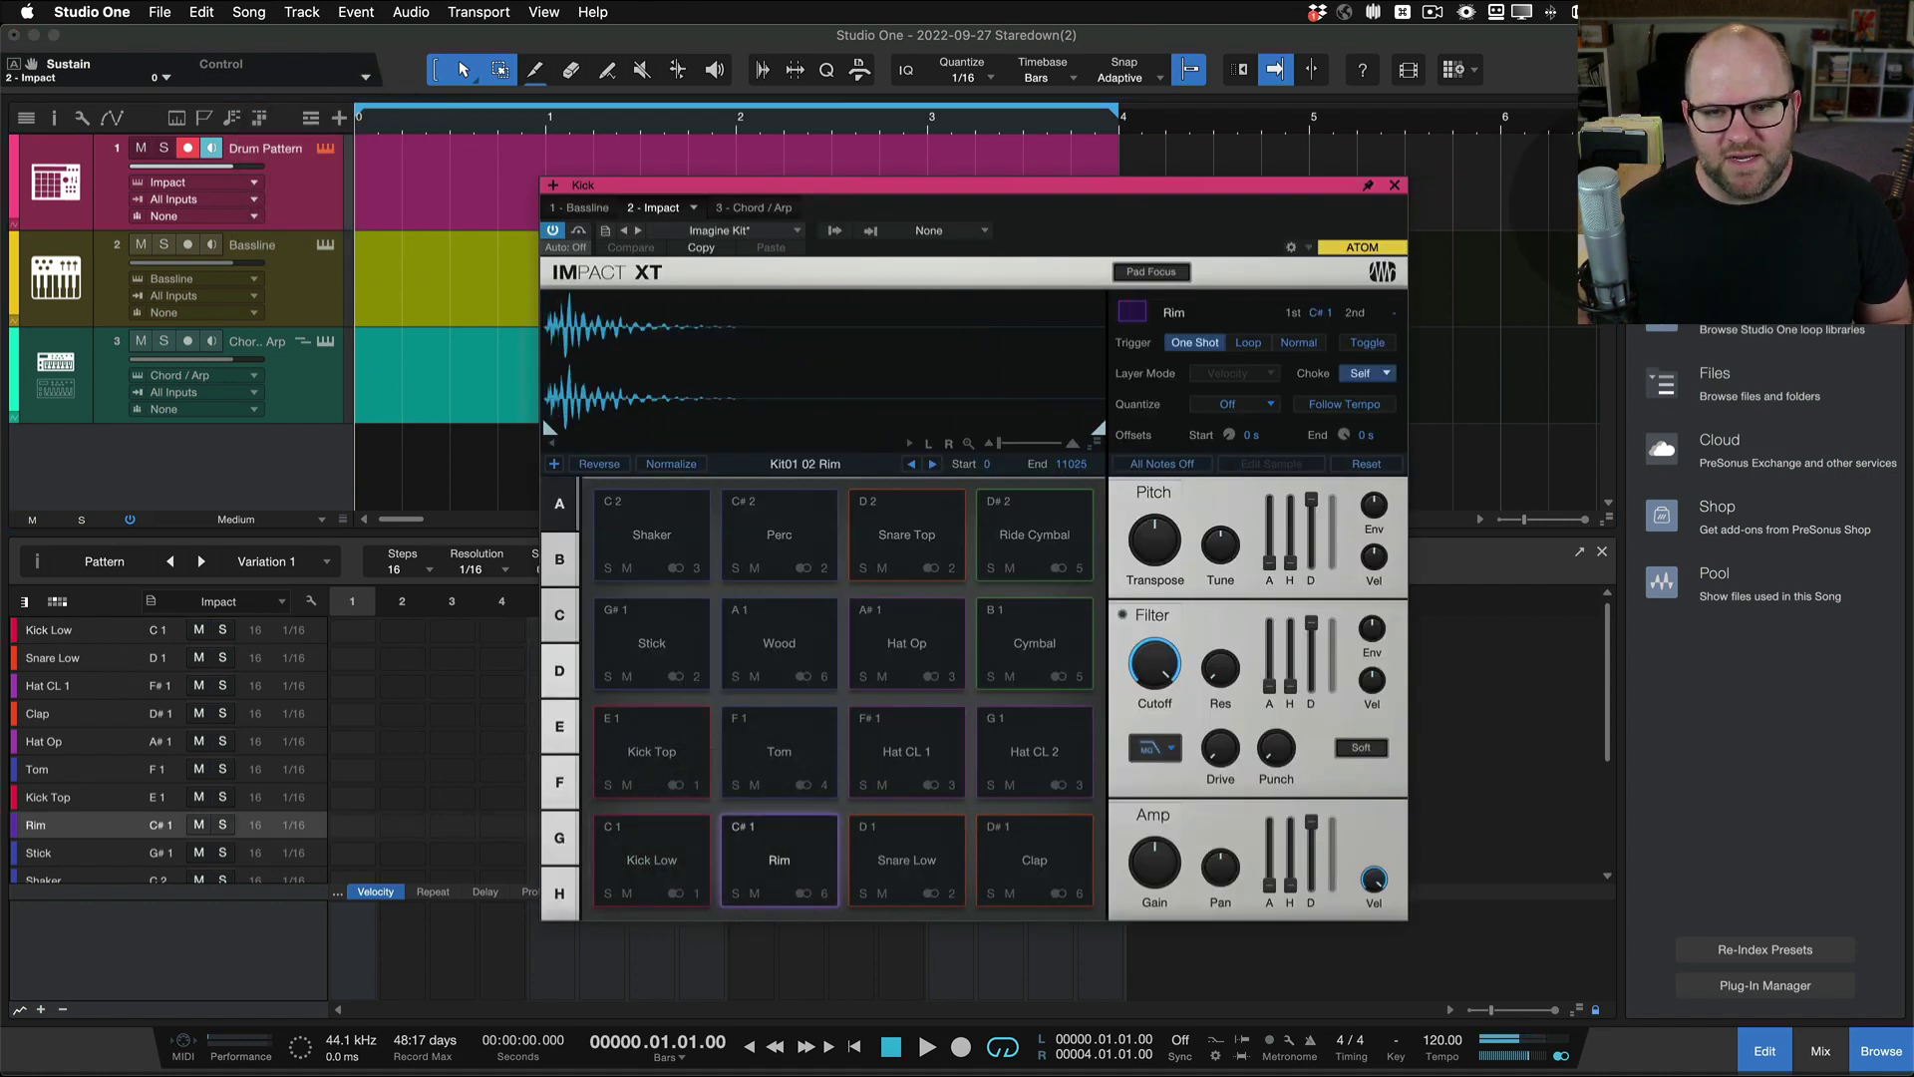
left_click(1396, 189)
Start playback and fill the Kick Low row on steps 1, 5, 9 and 13
key("space")
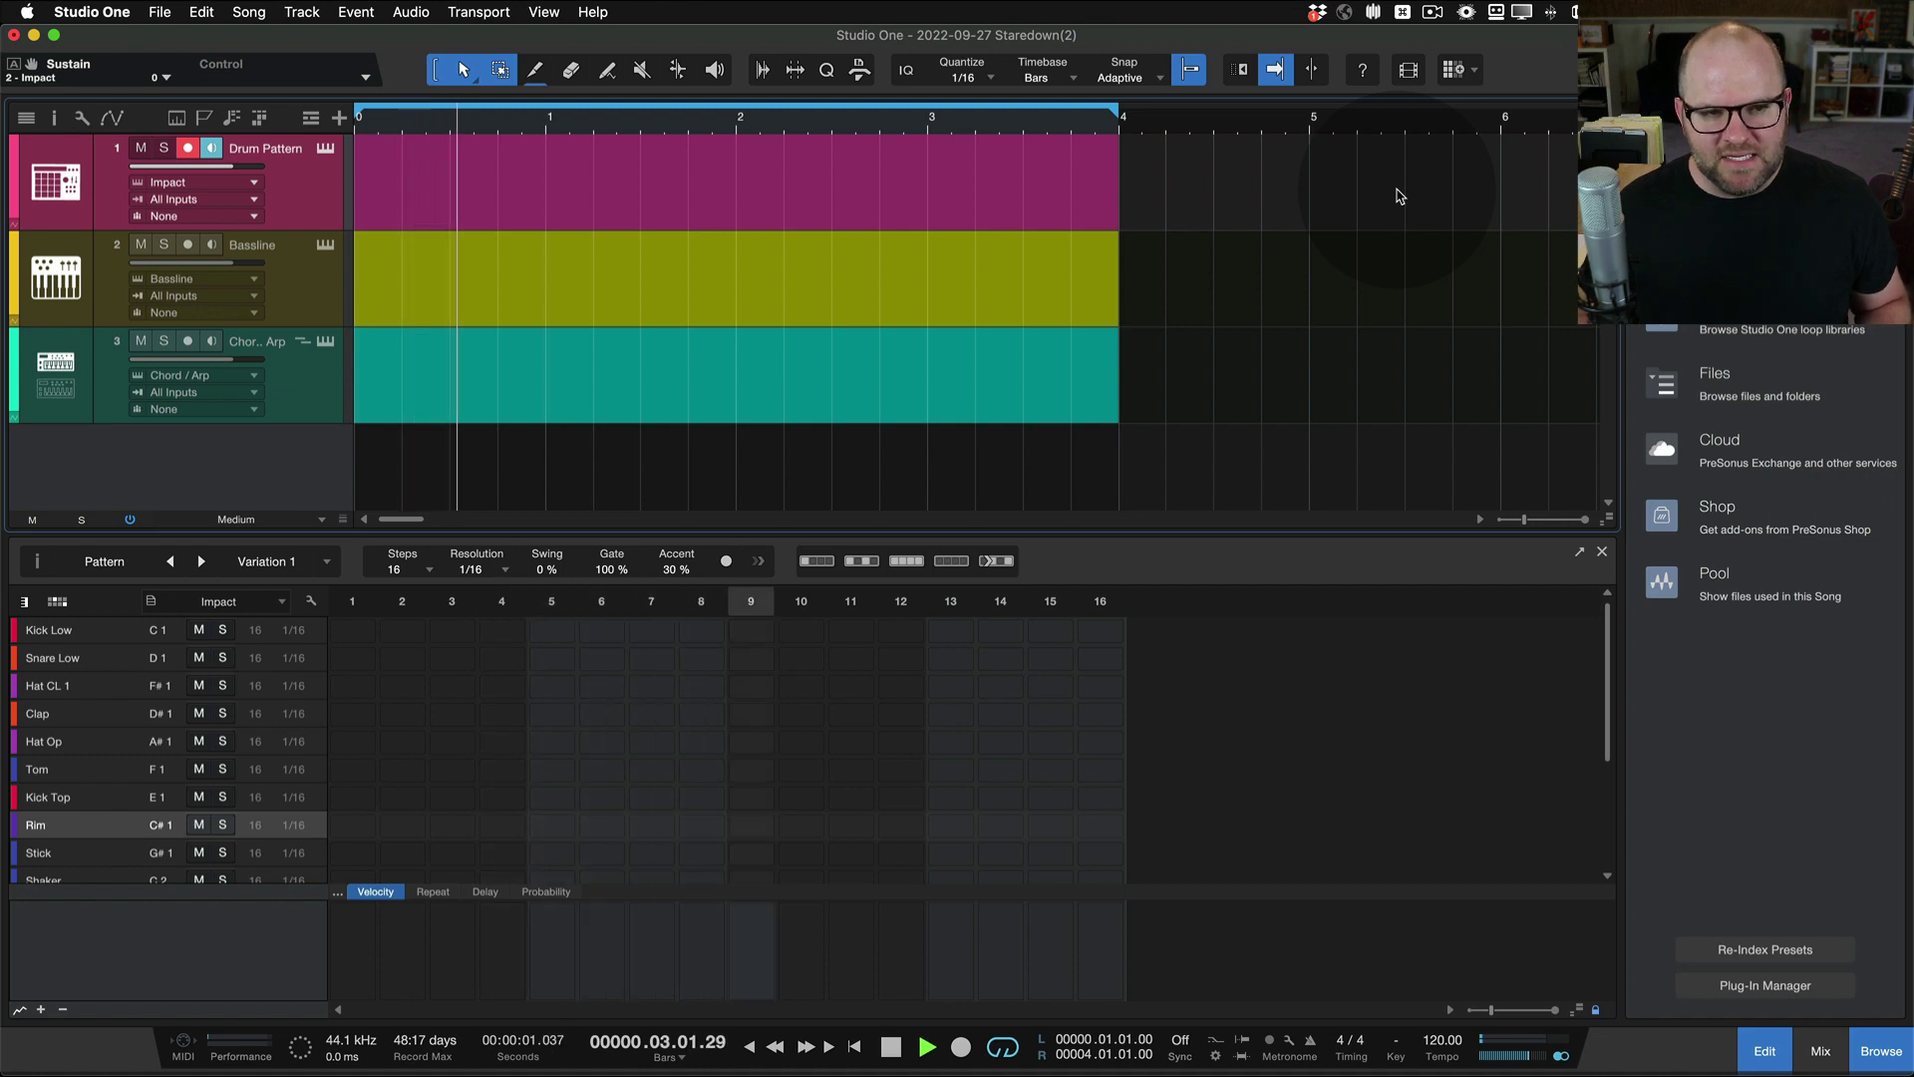
left_click(852, 234)
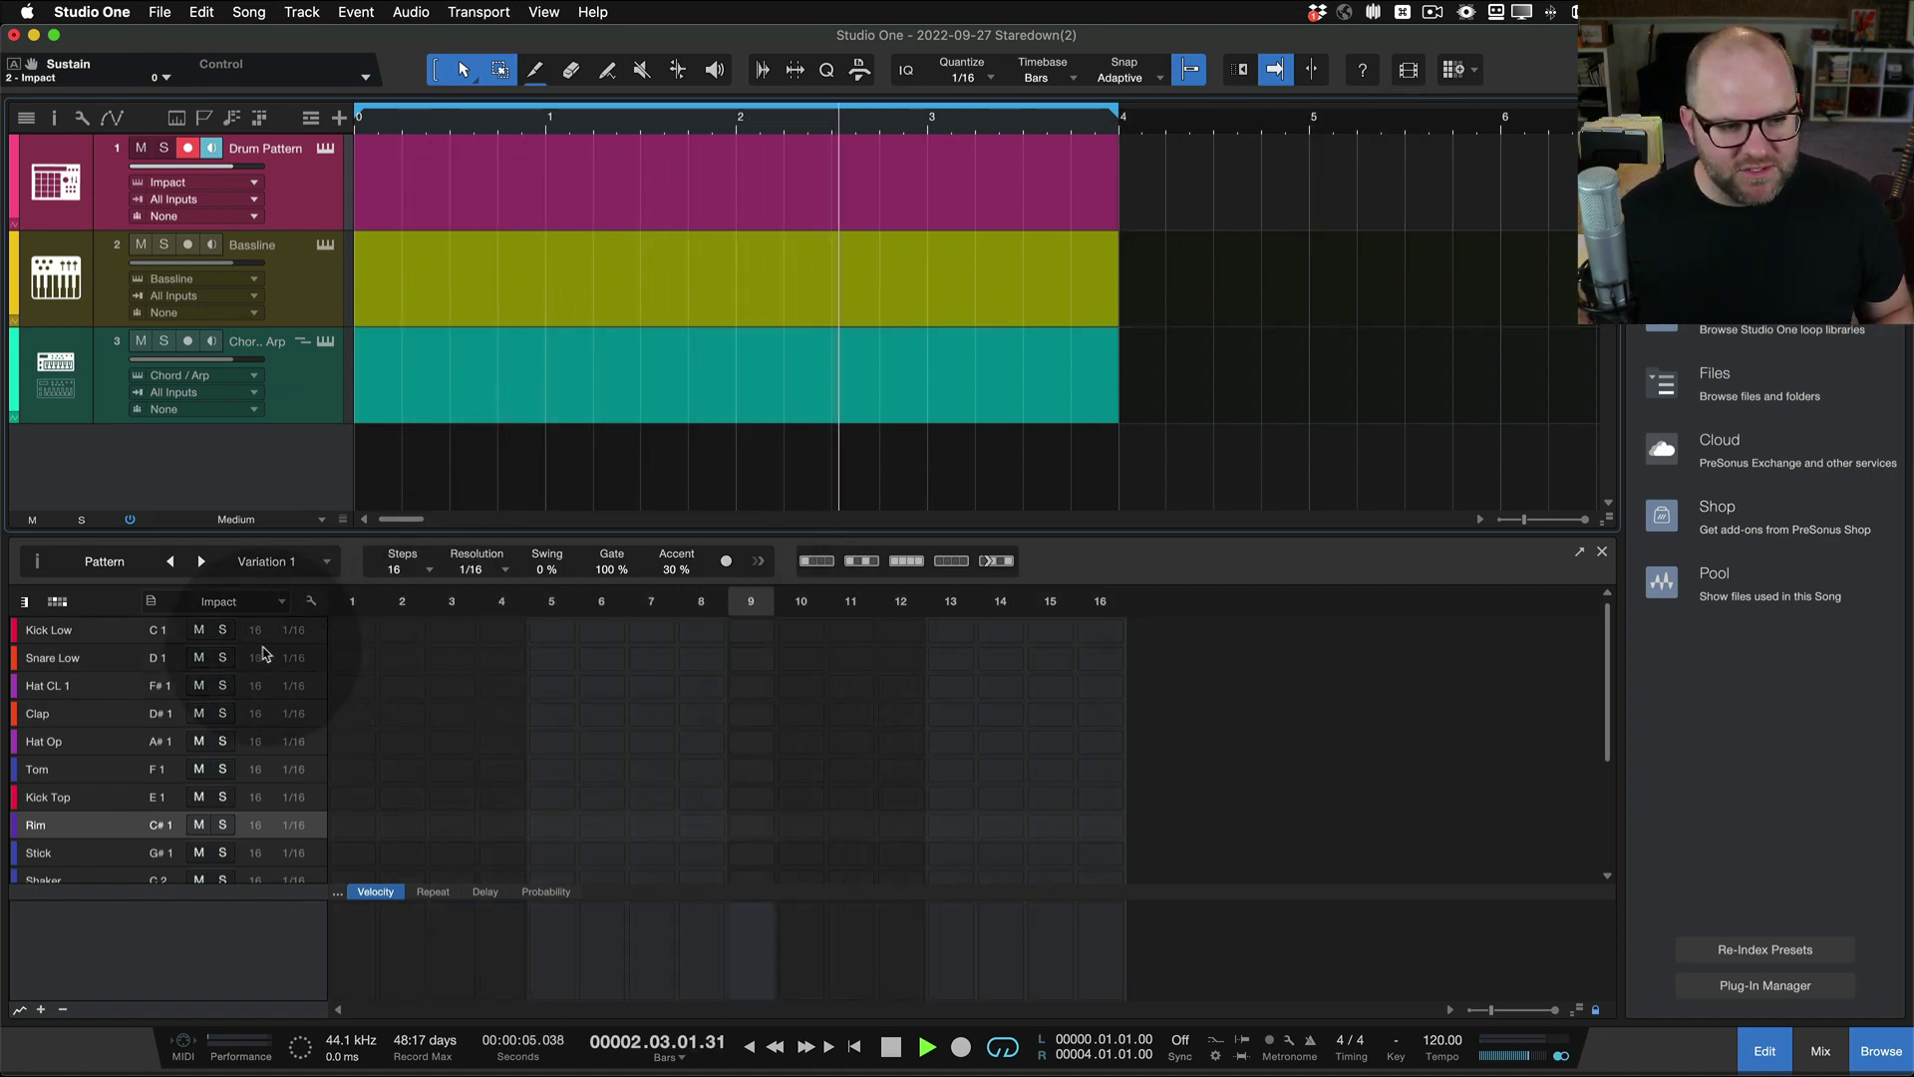
left_click(817, 561)
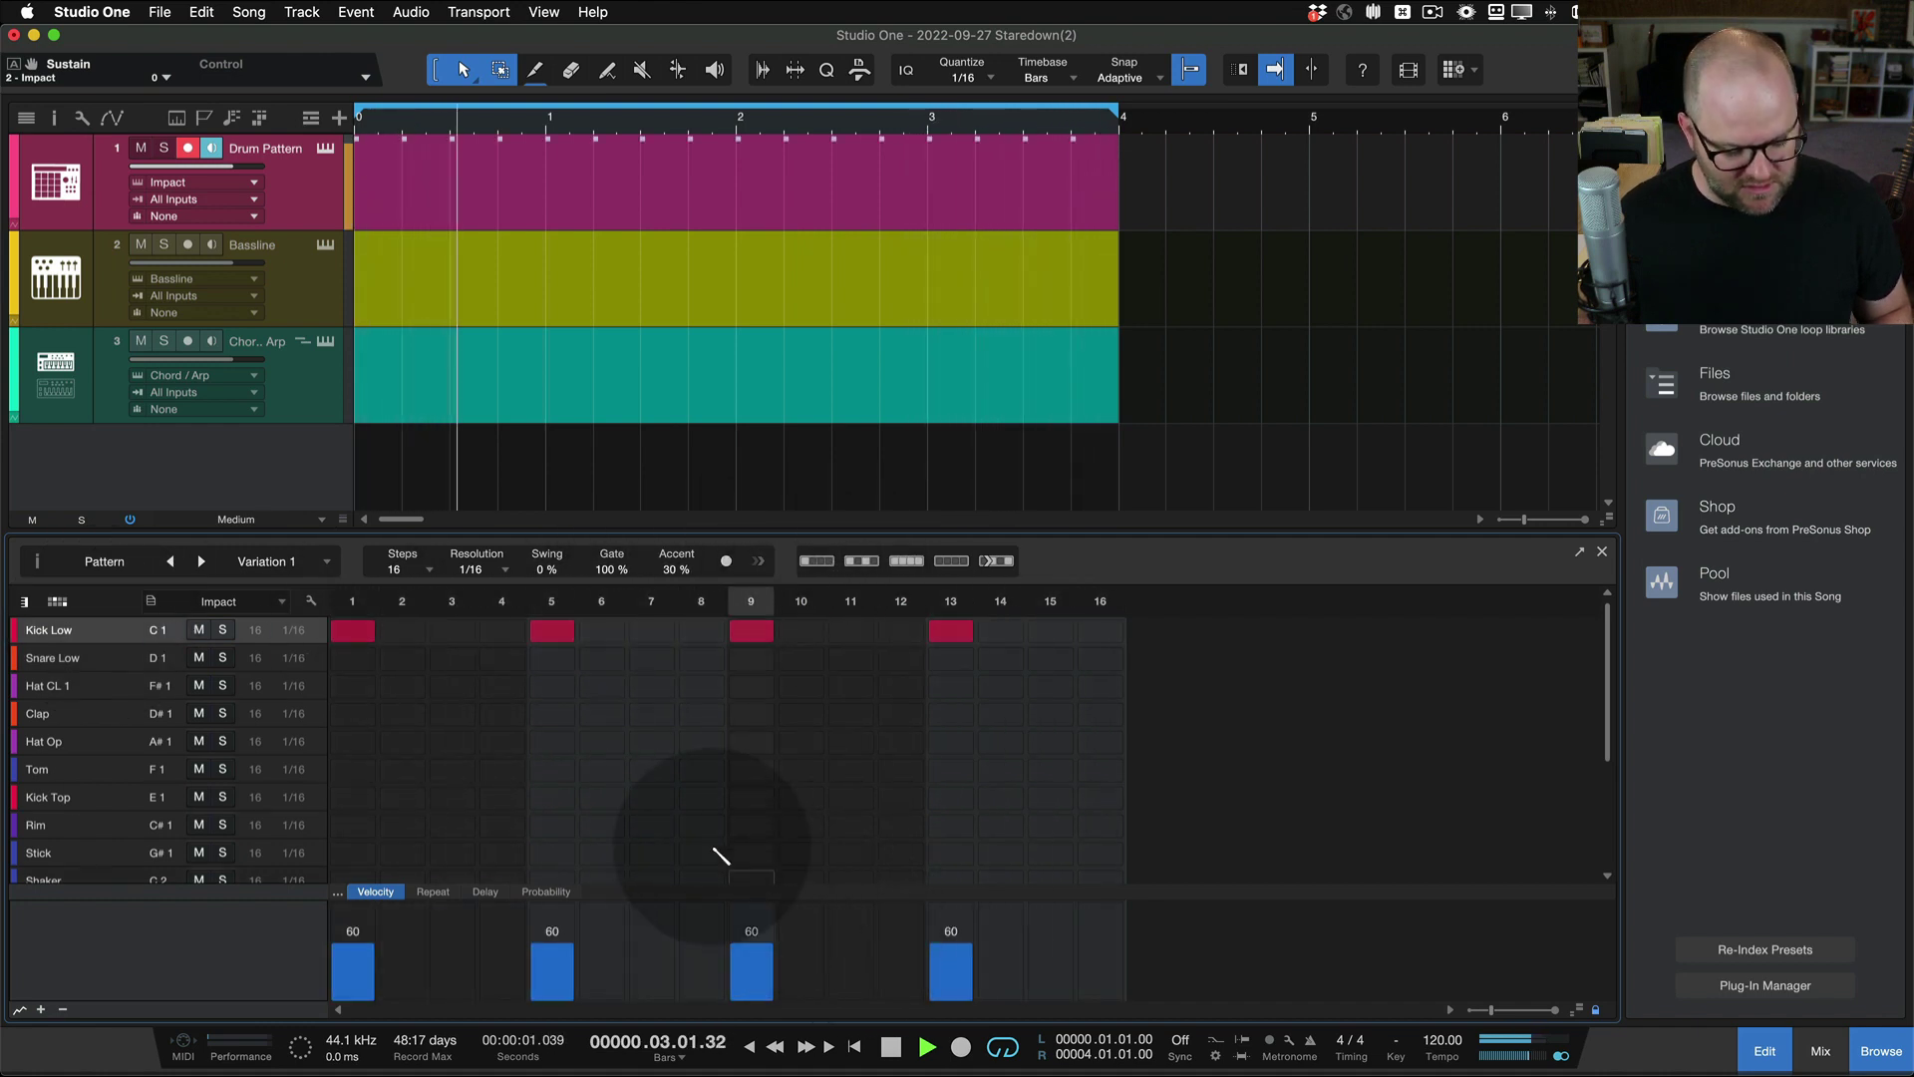
Stop playback of the song
key("space")
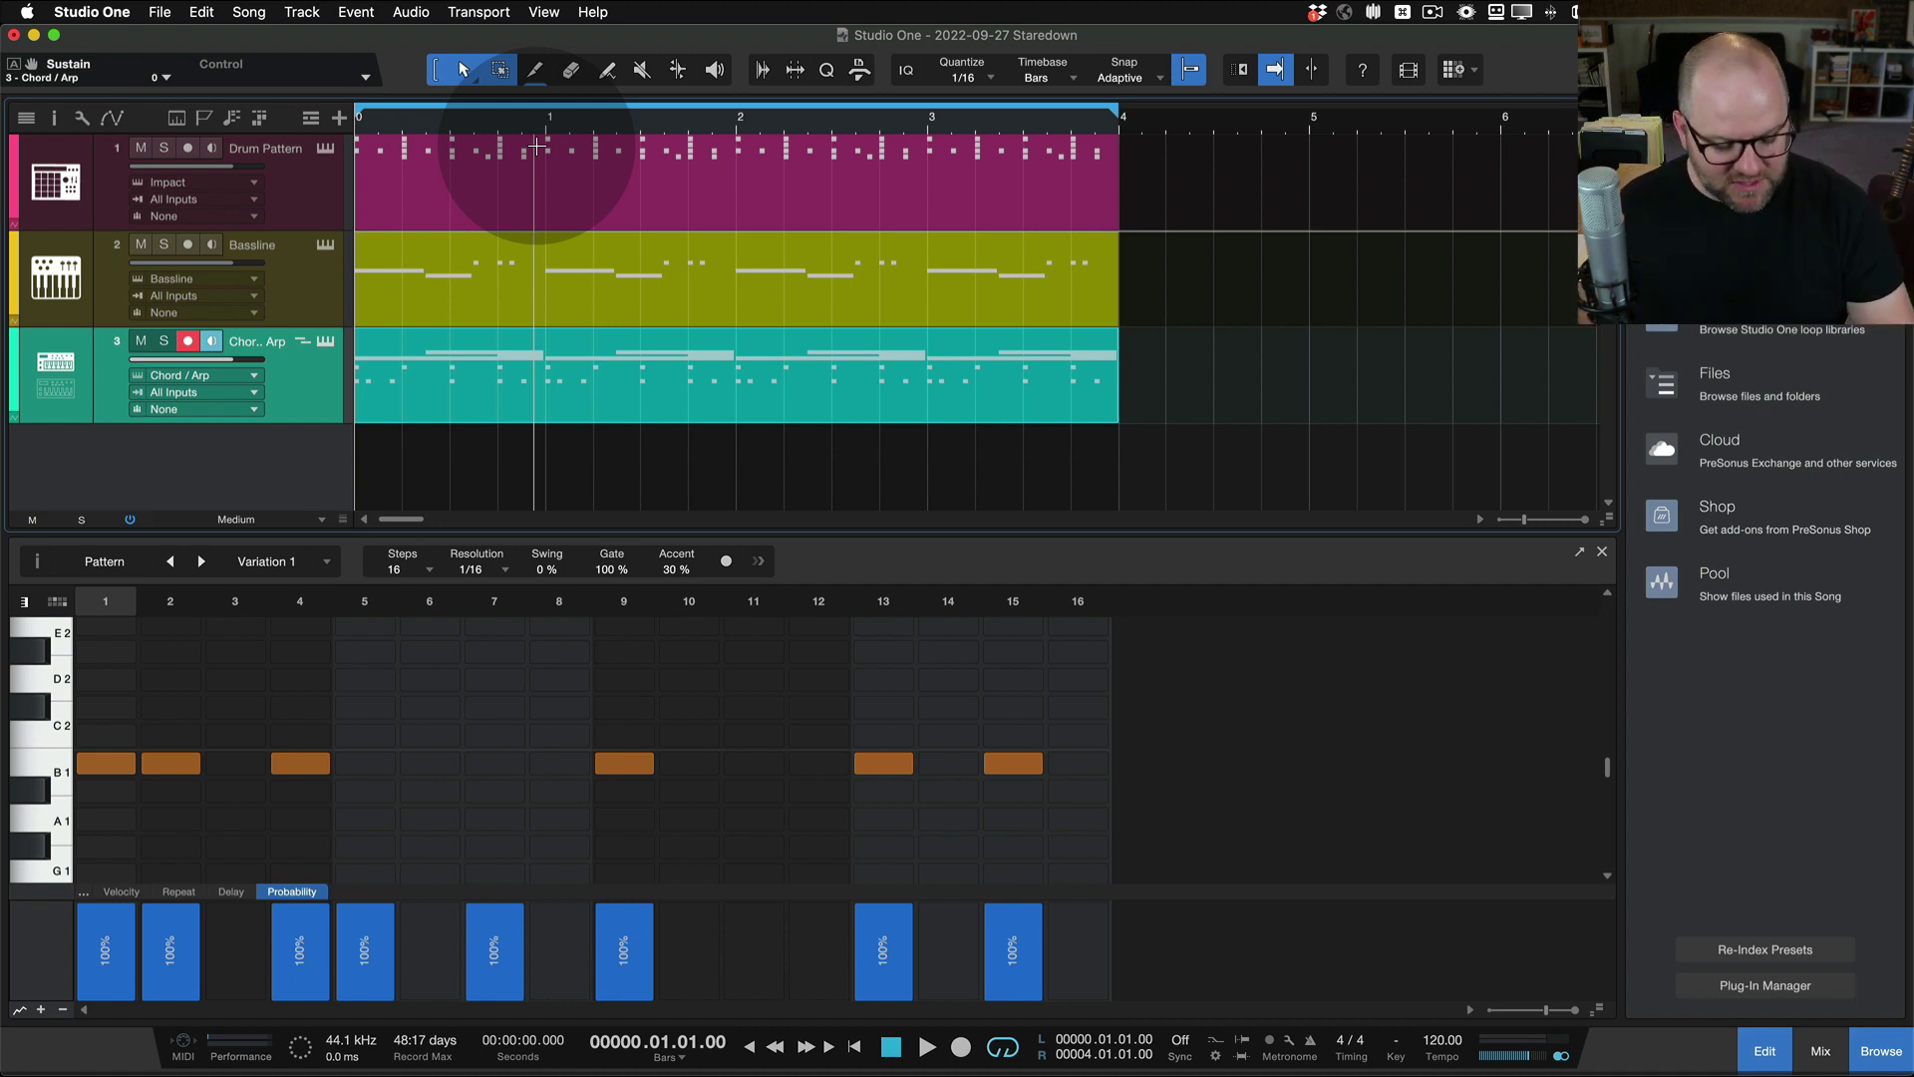
key("space")
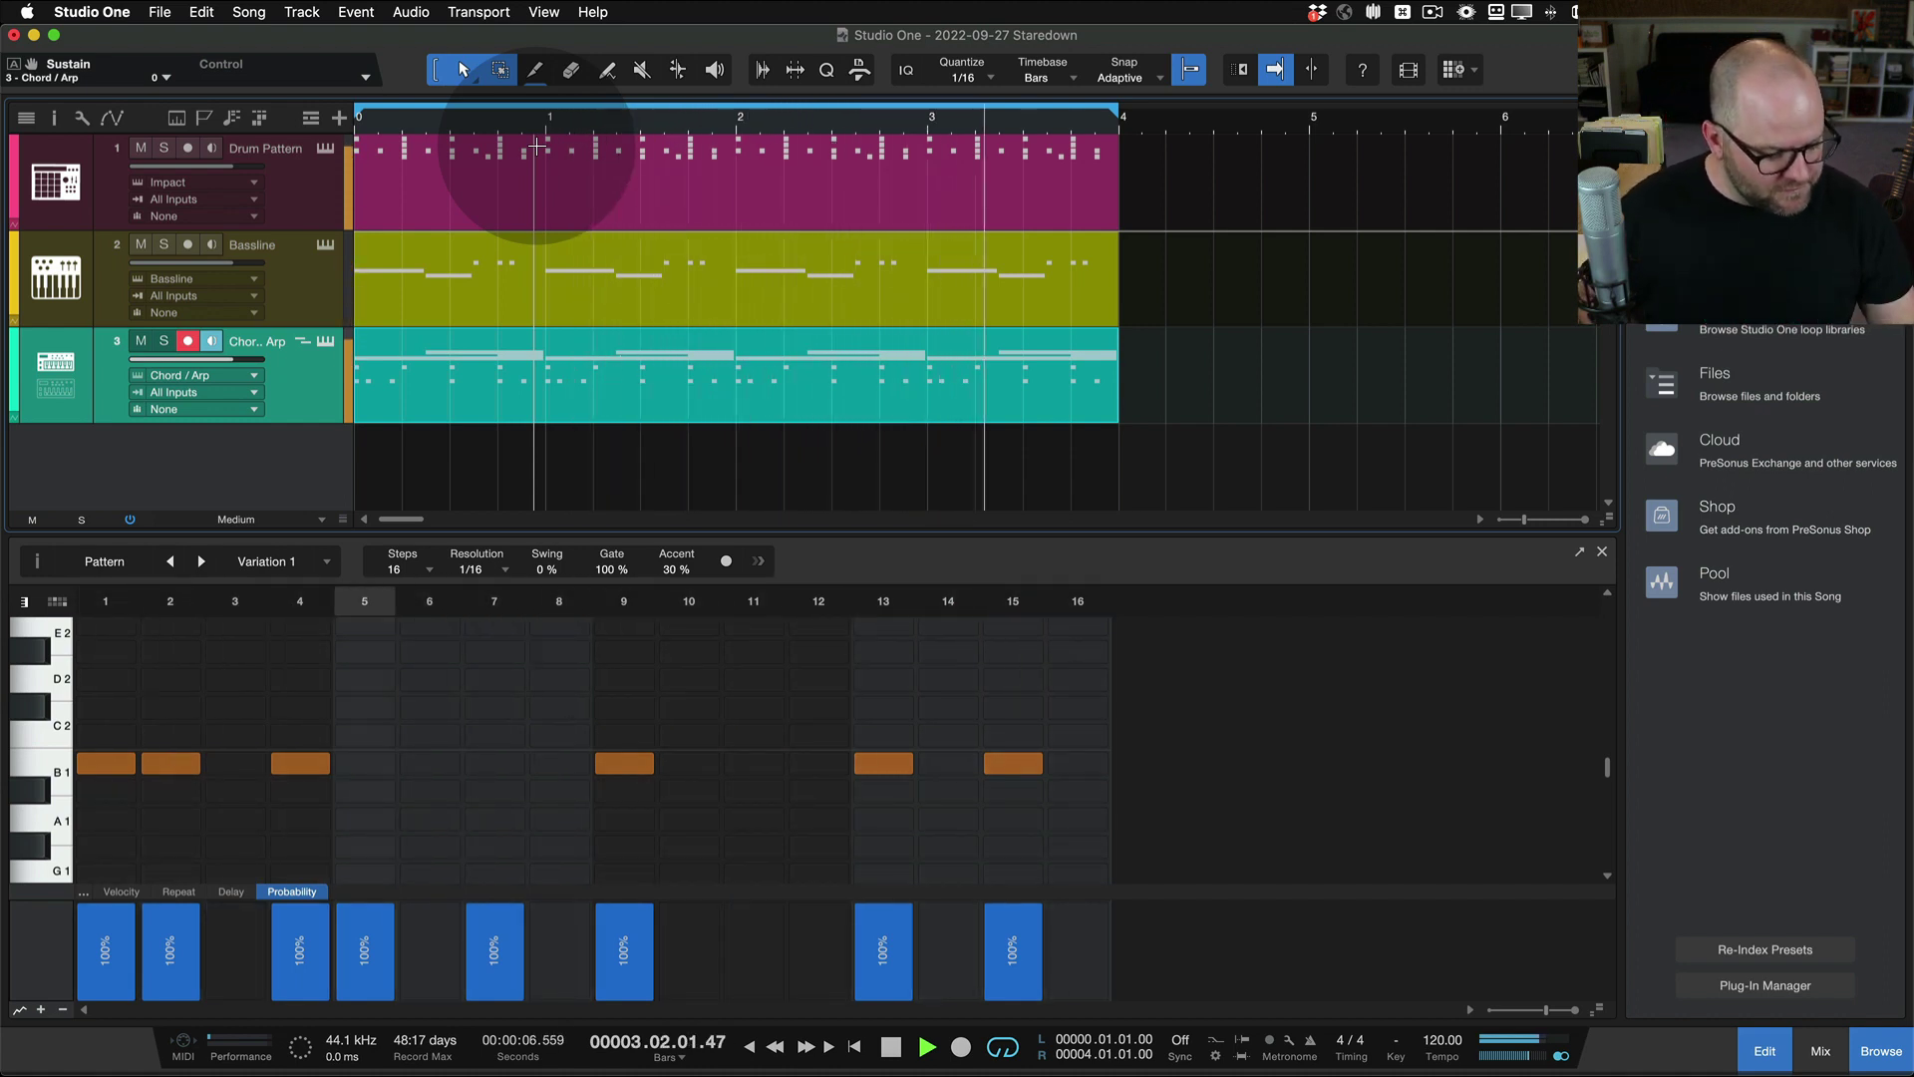
key("space")
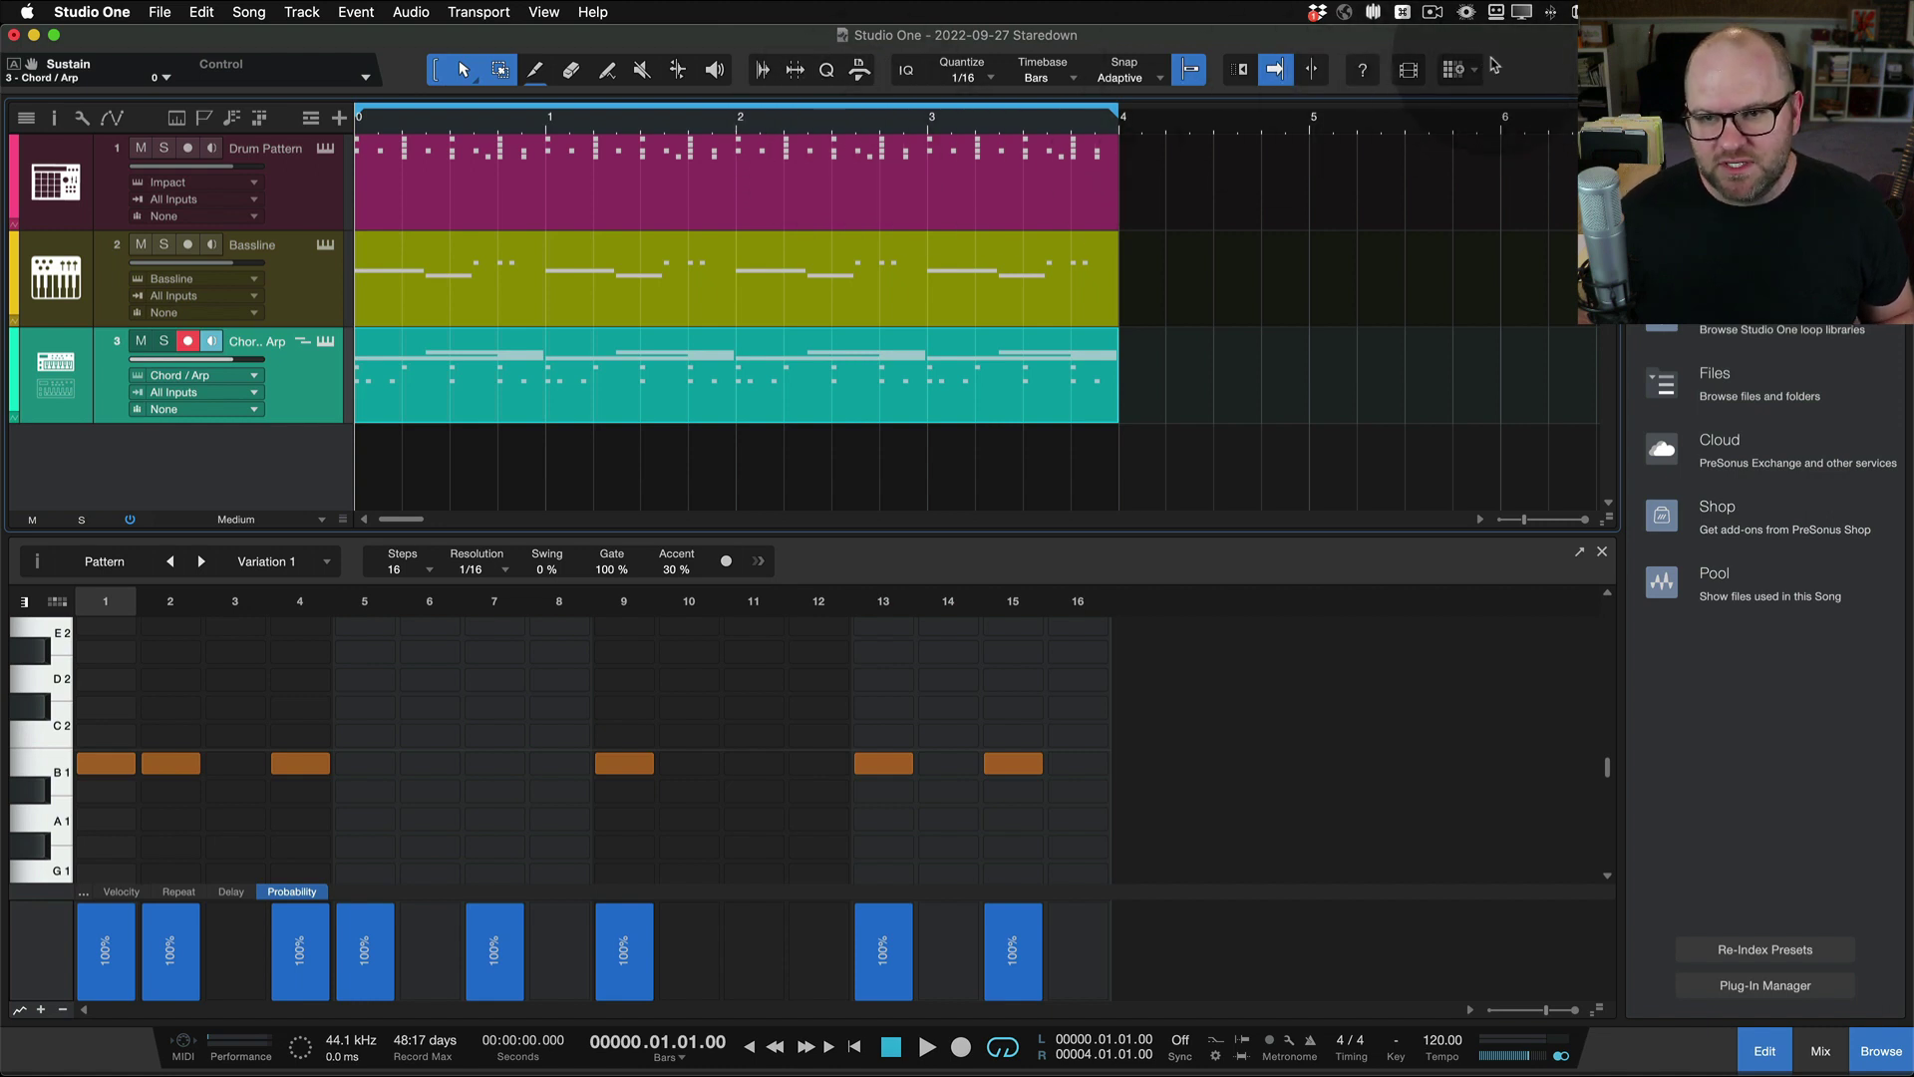
Try the Minimal, Basic and Complete interface customization presets in turn
left_click(1525, 76)
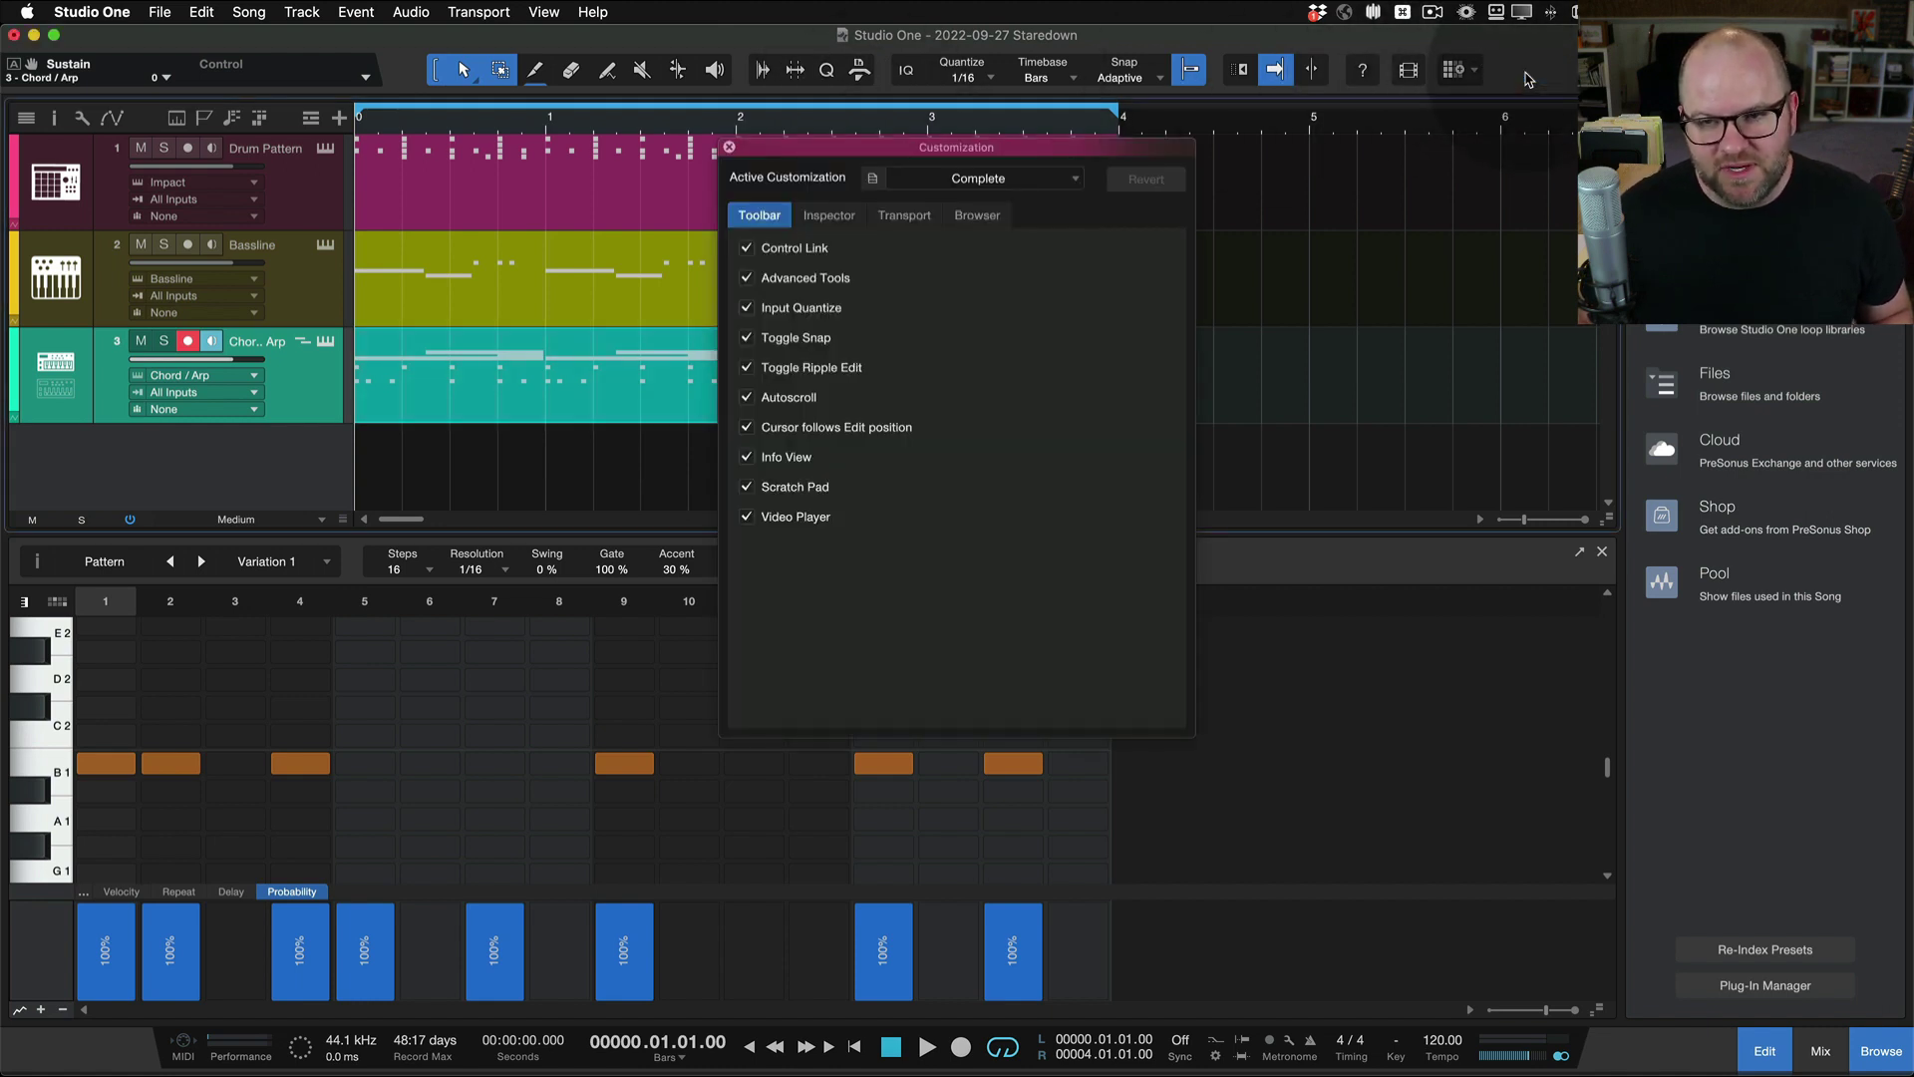
left_click(976, 178)
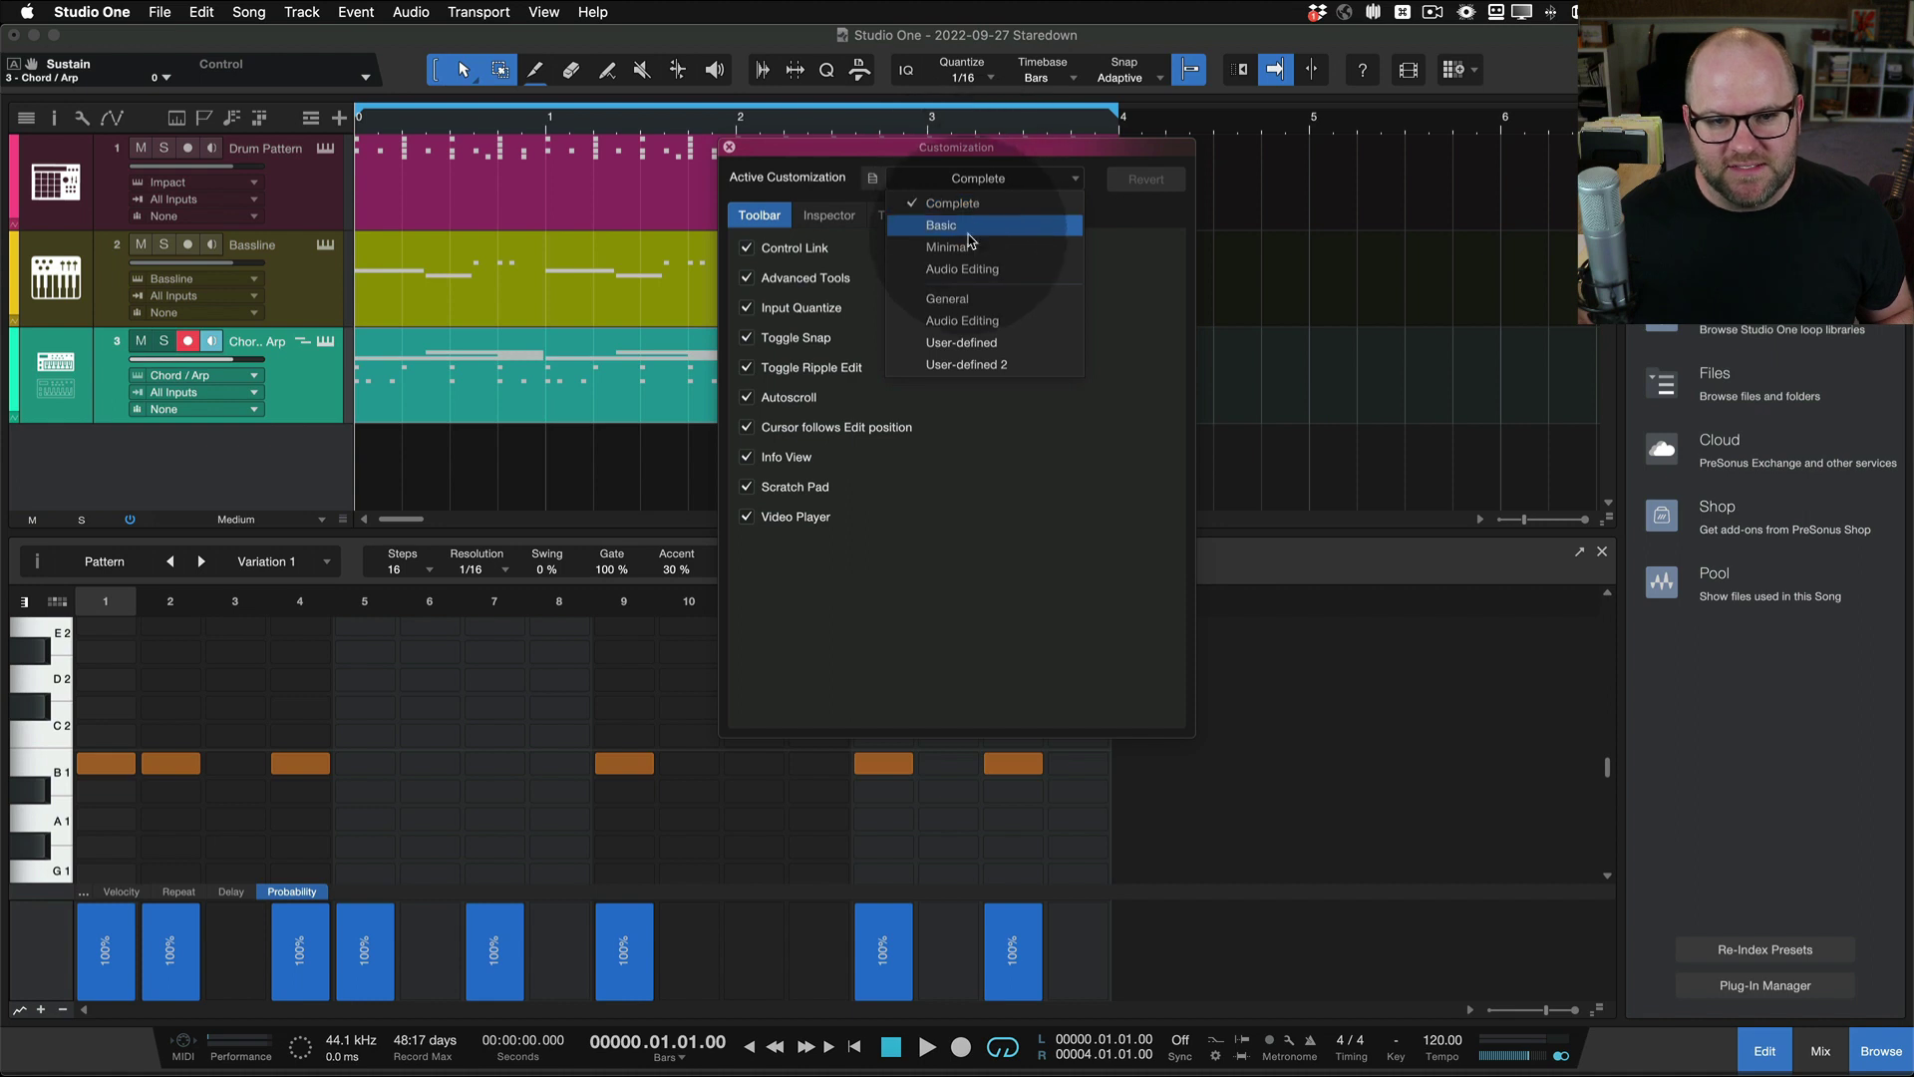
left_click(969, 246)
left_click(982, 180)
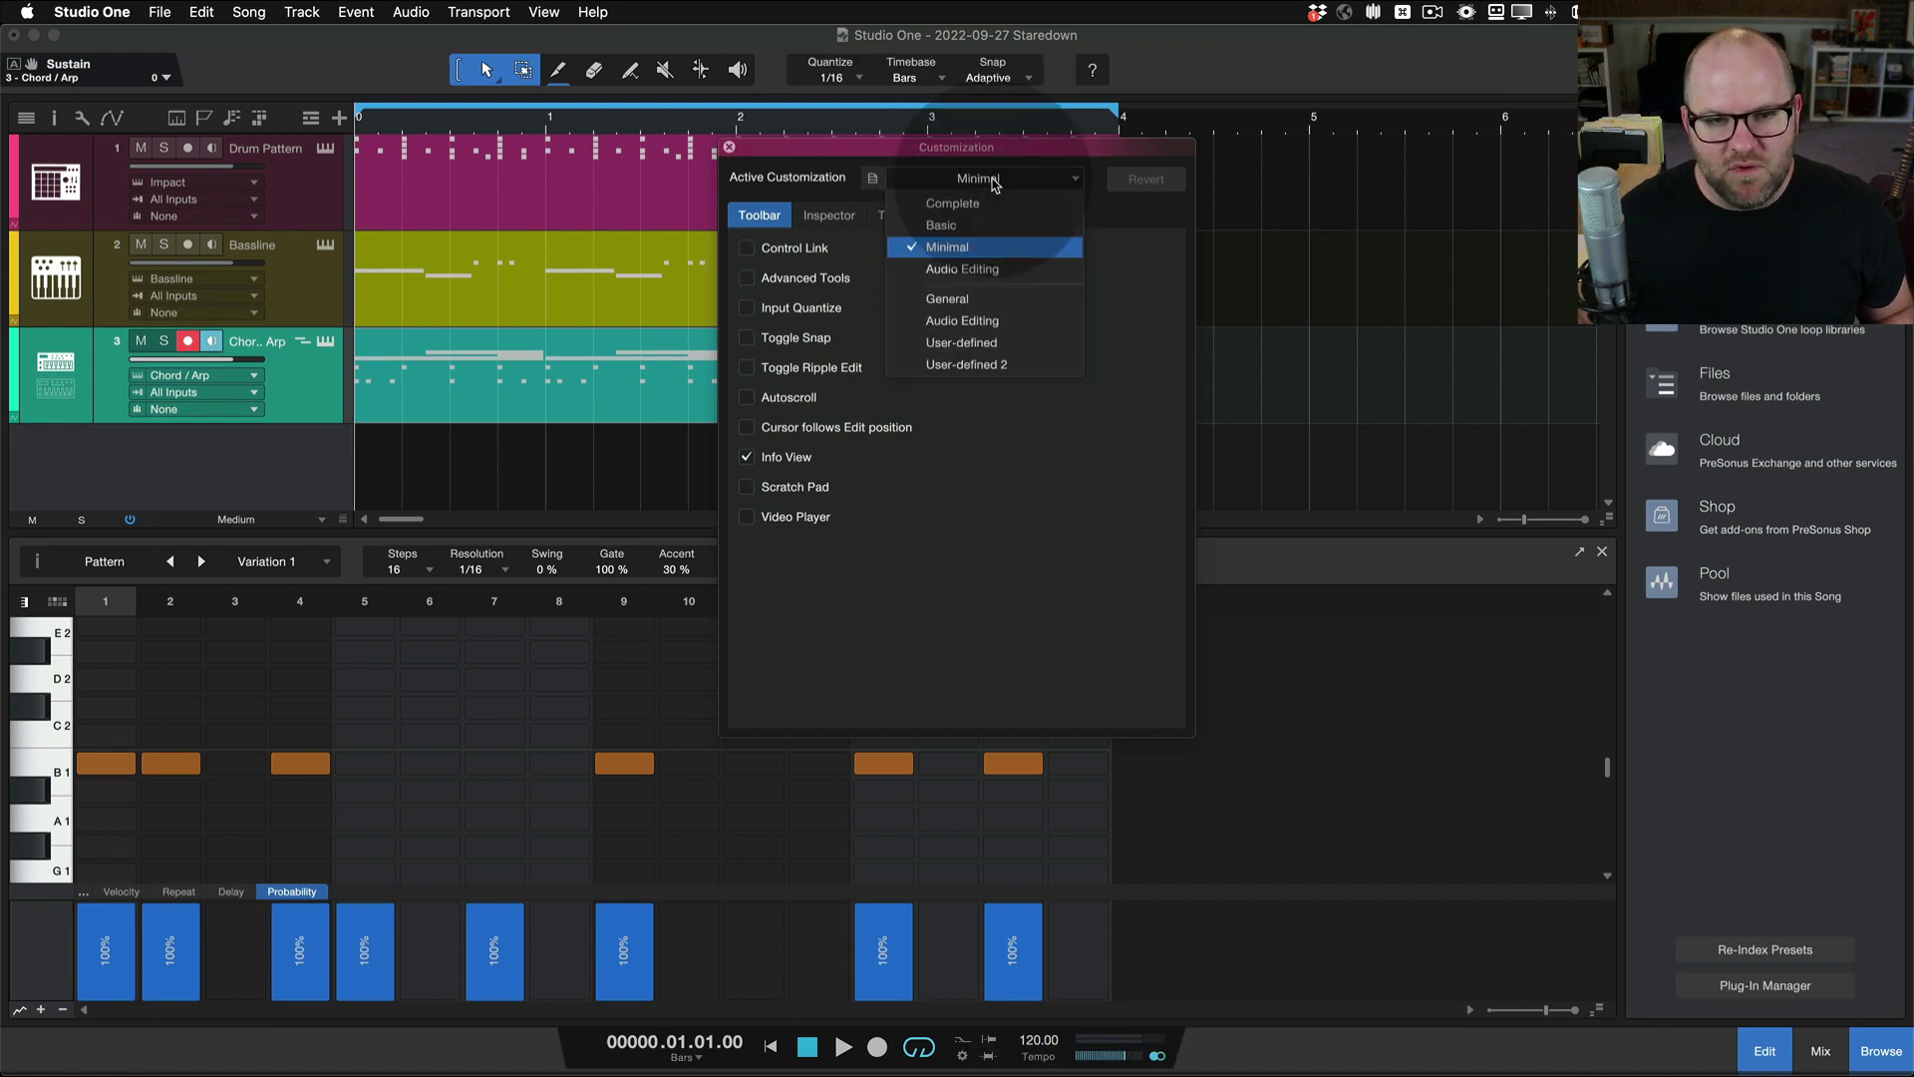
left_click(992, 224)
left_click(982, 179)
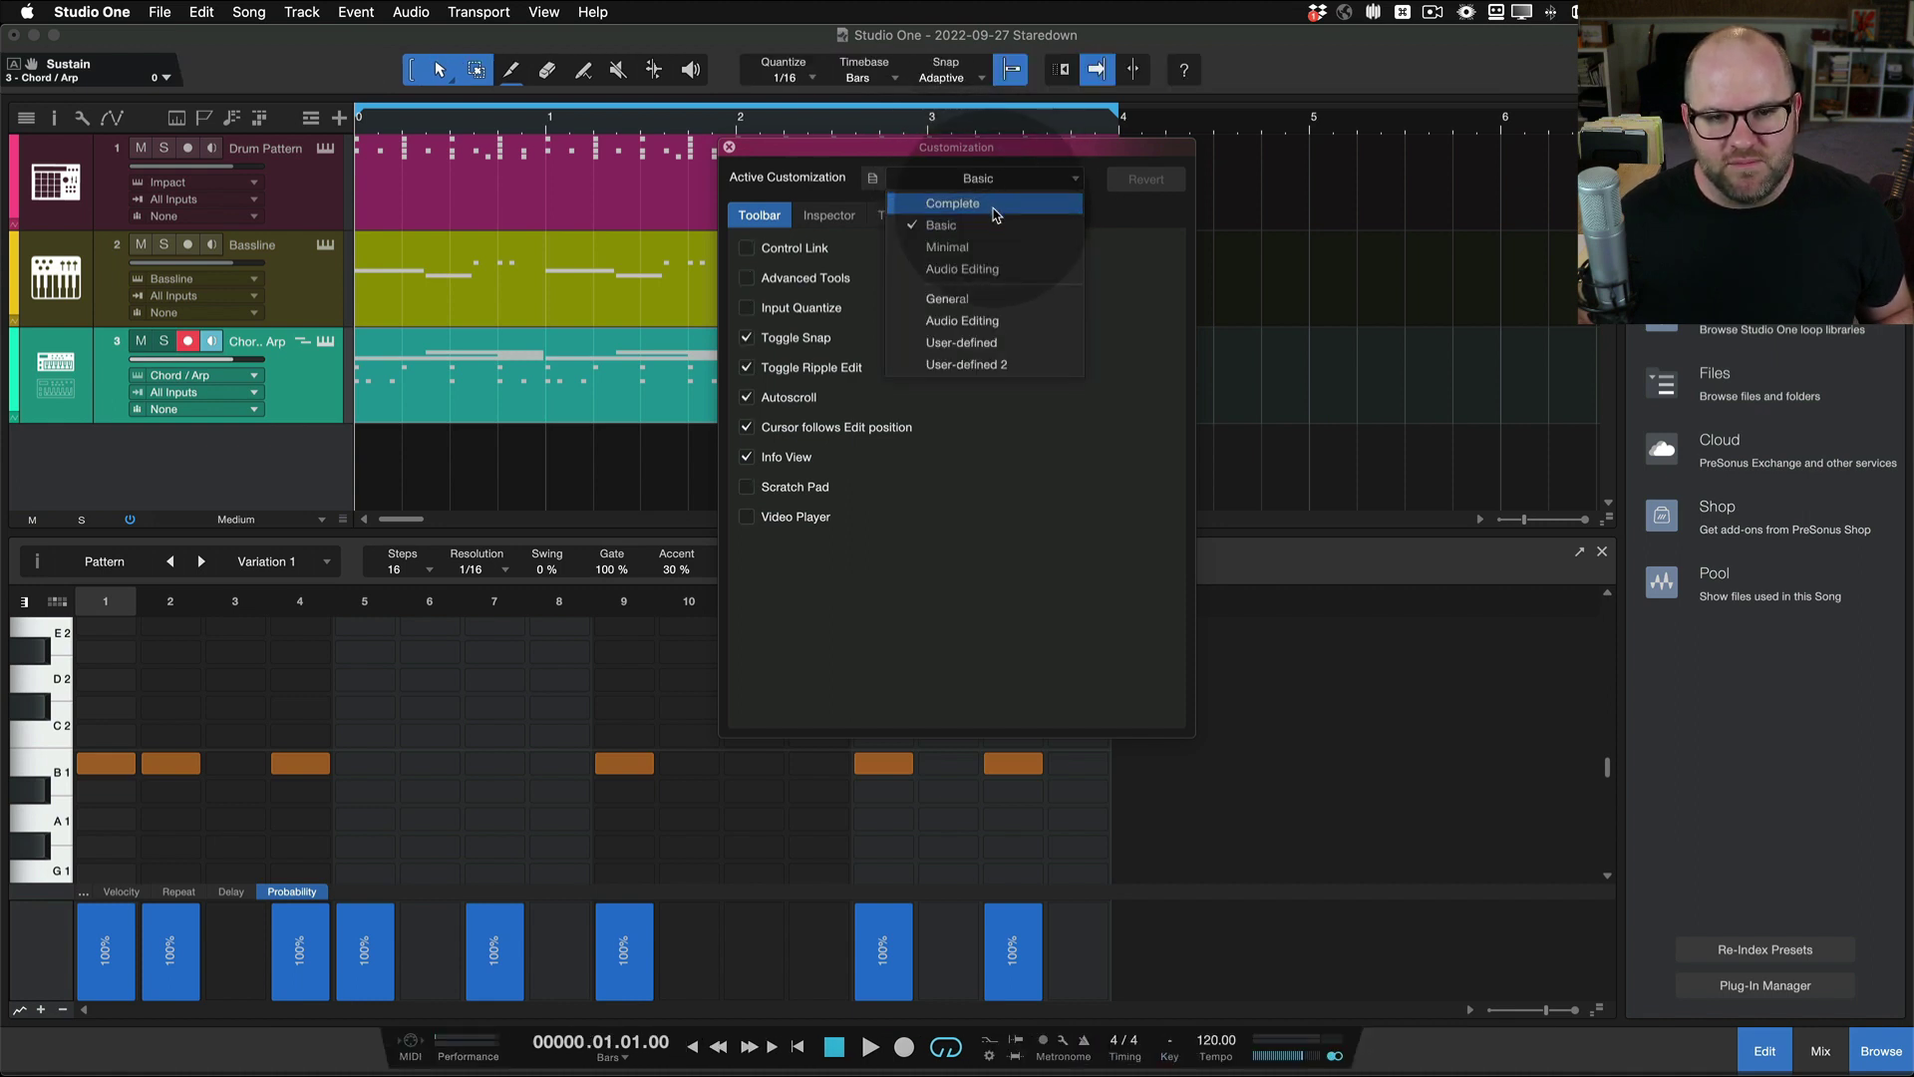
left_click(989, 203)
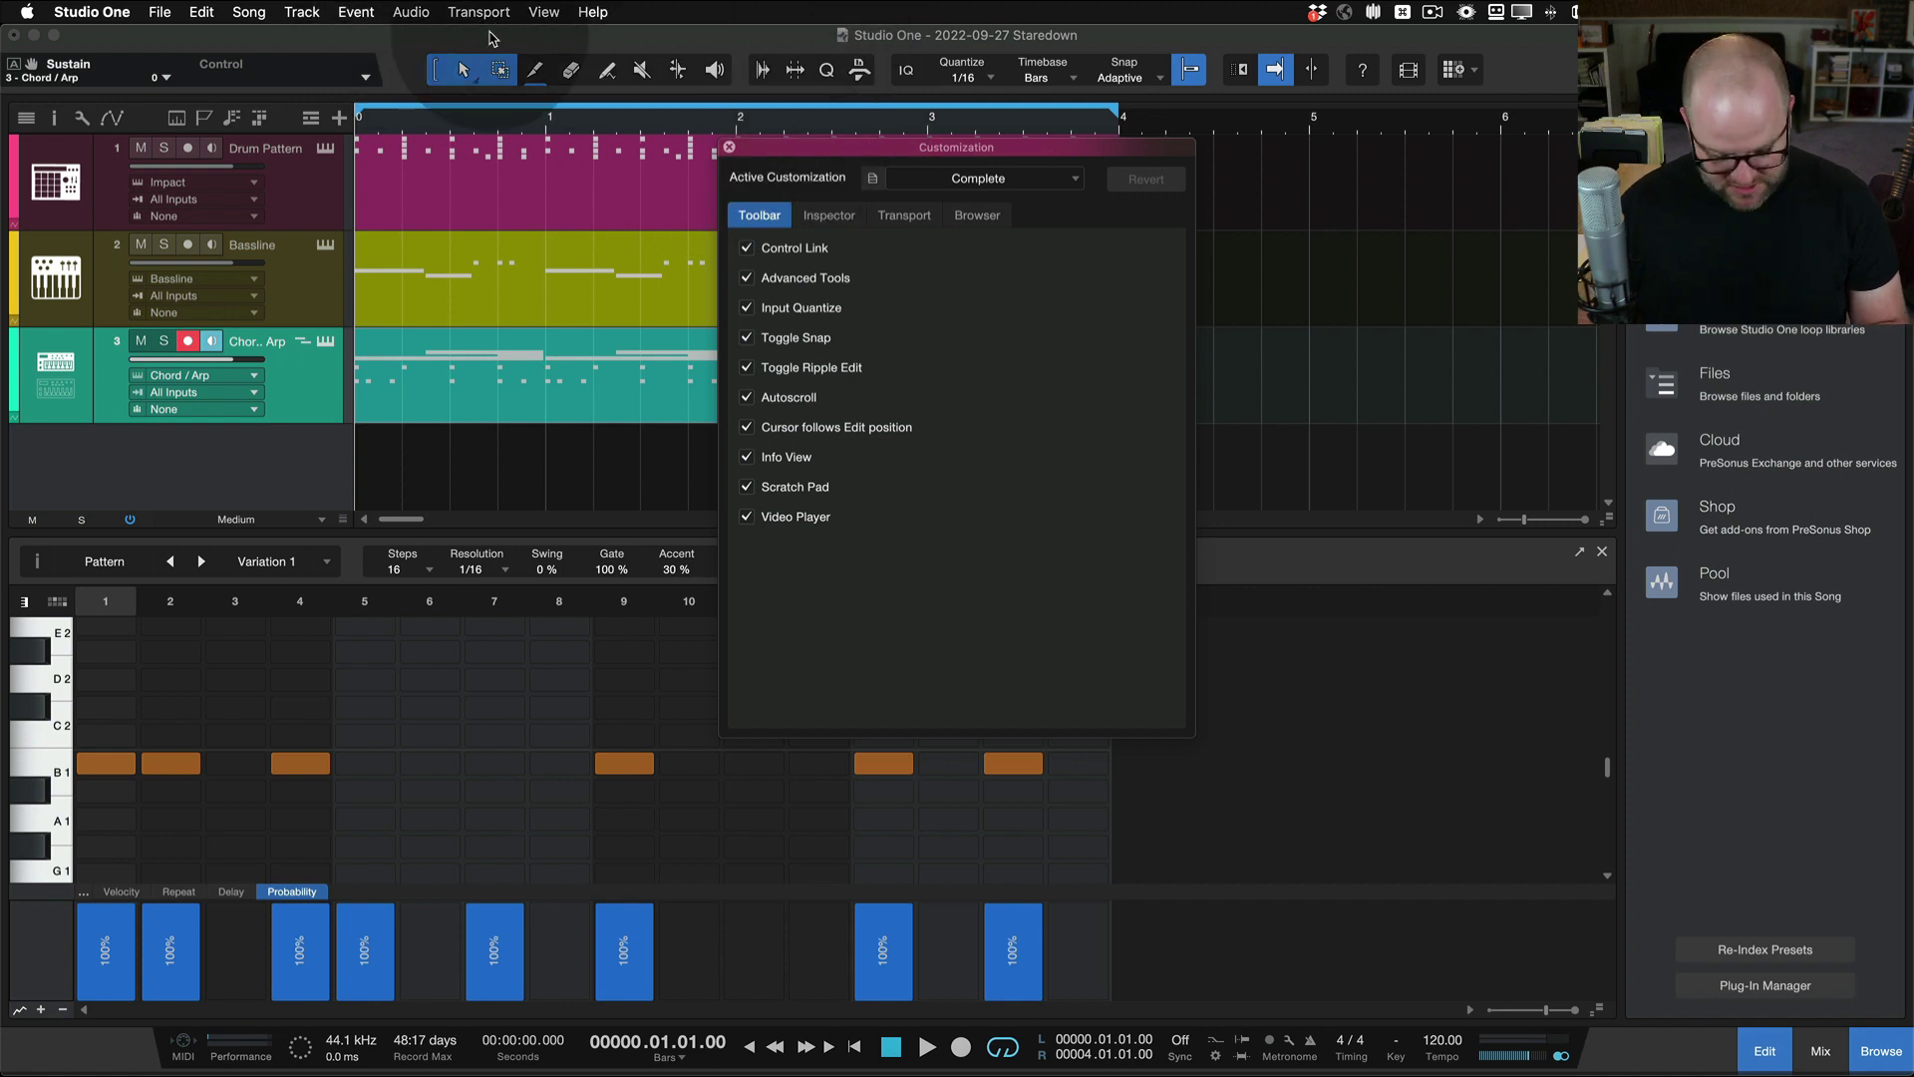
Show the track inspector with F4 and apply the Minimal customization
left_click_drag(313, 43, 312, 44)
key("F4")
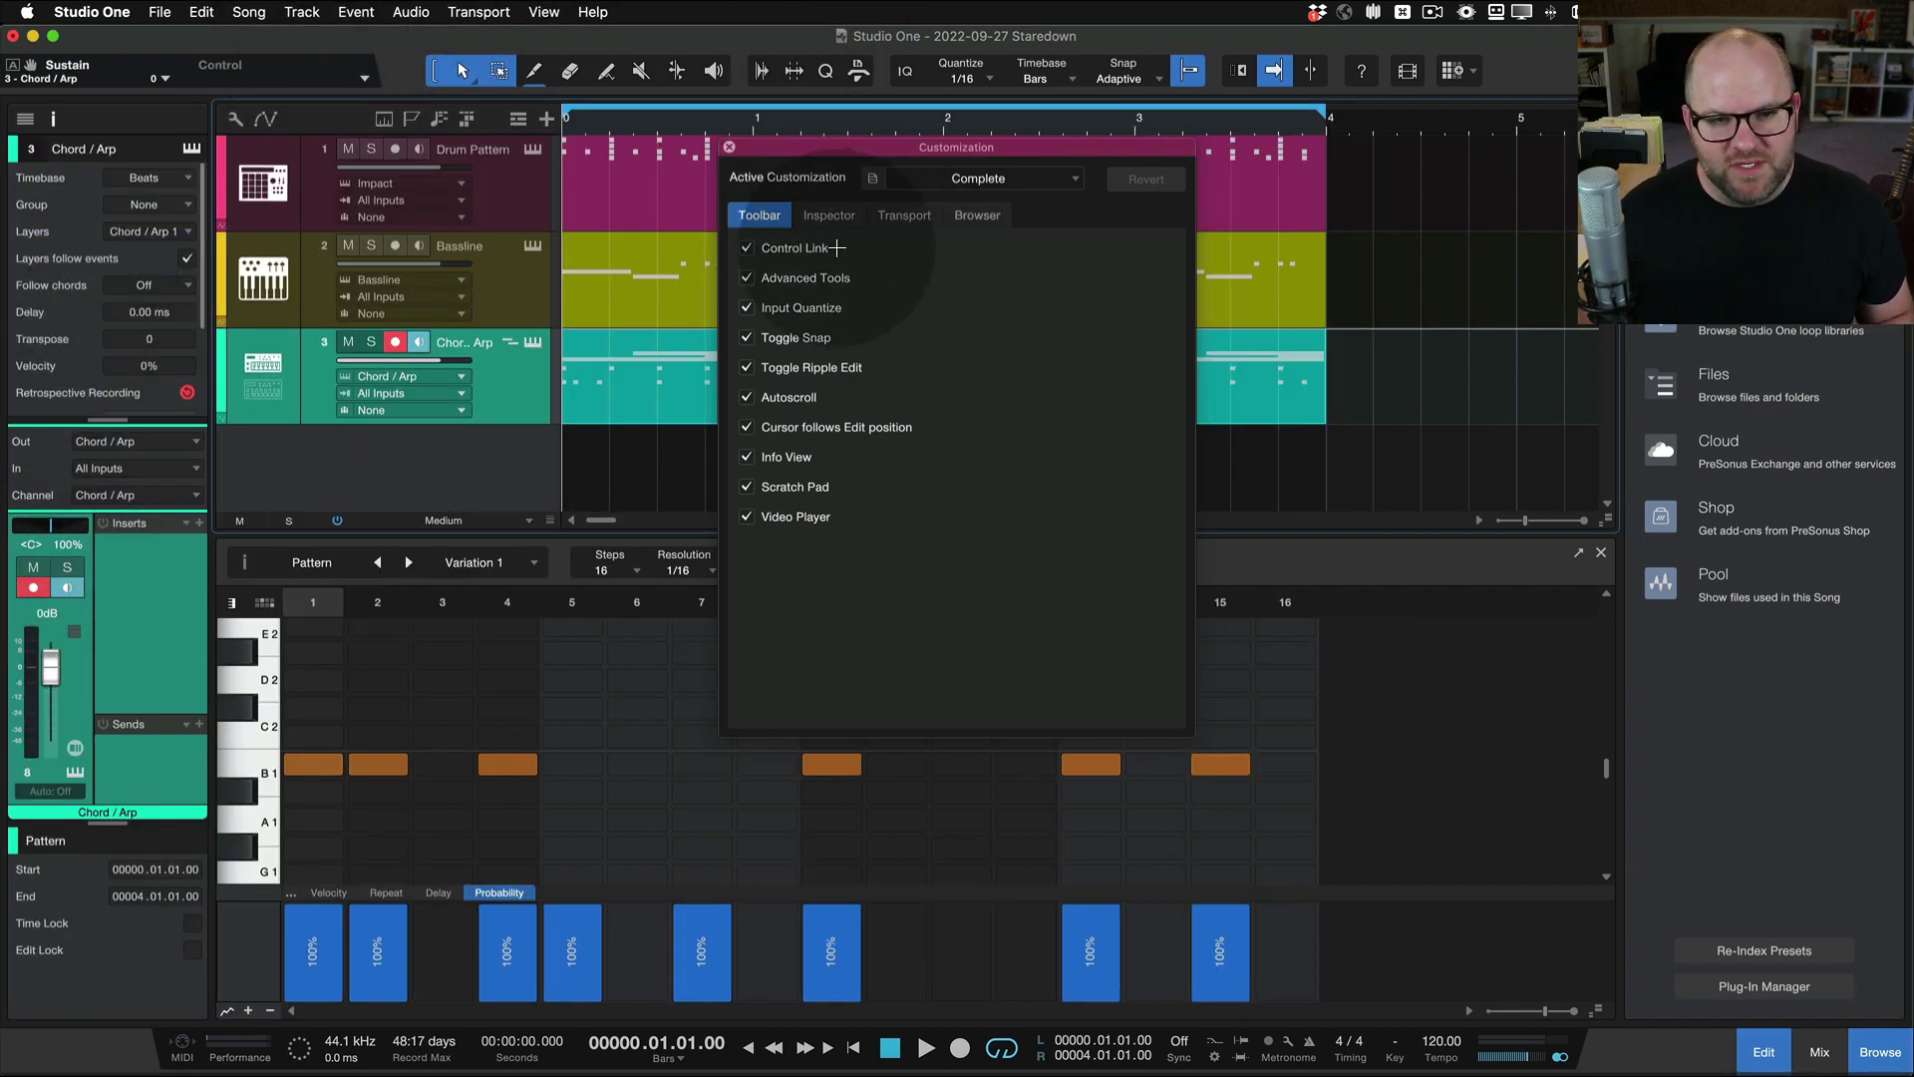
left_click(1056, 173)
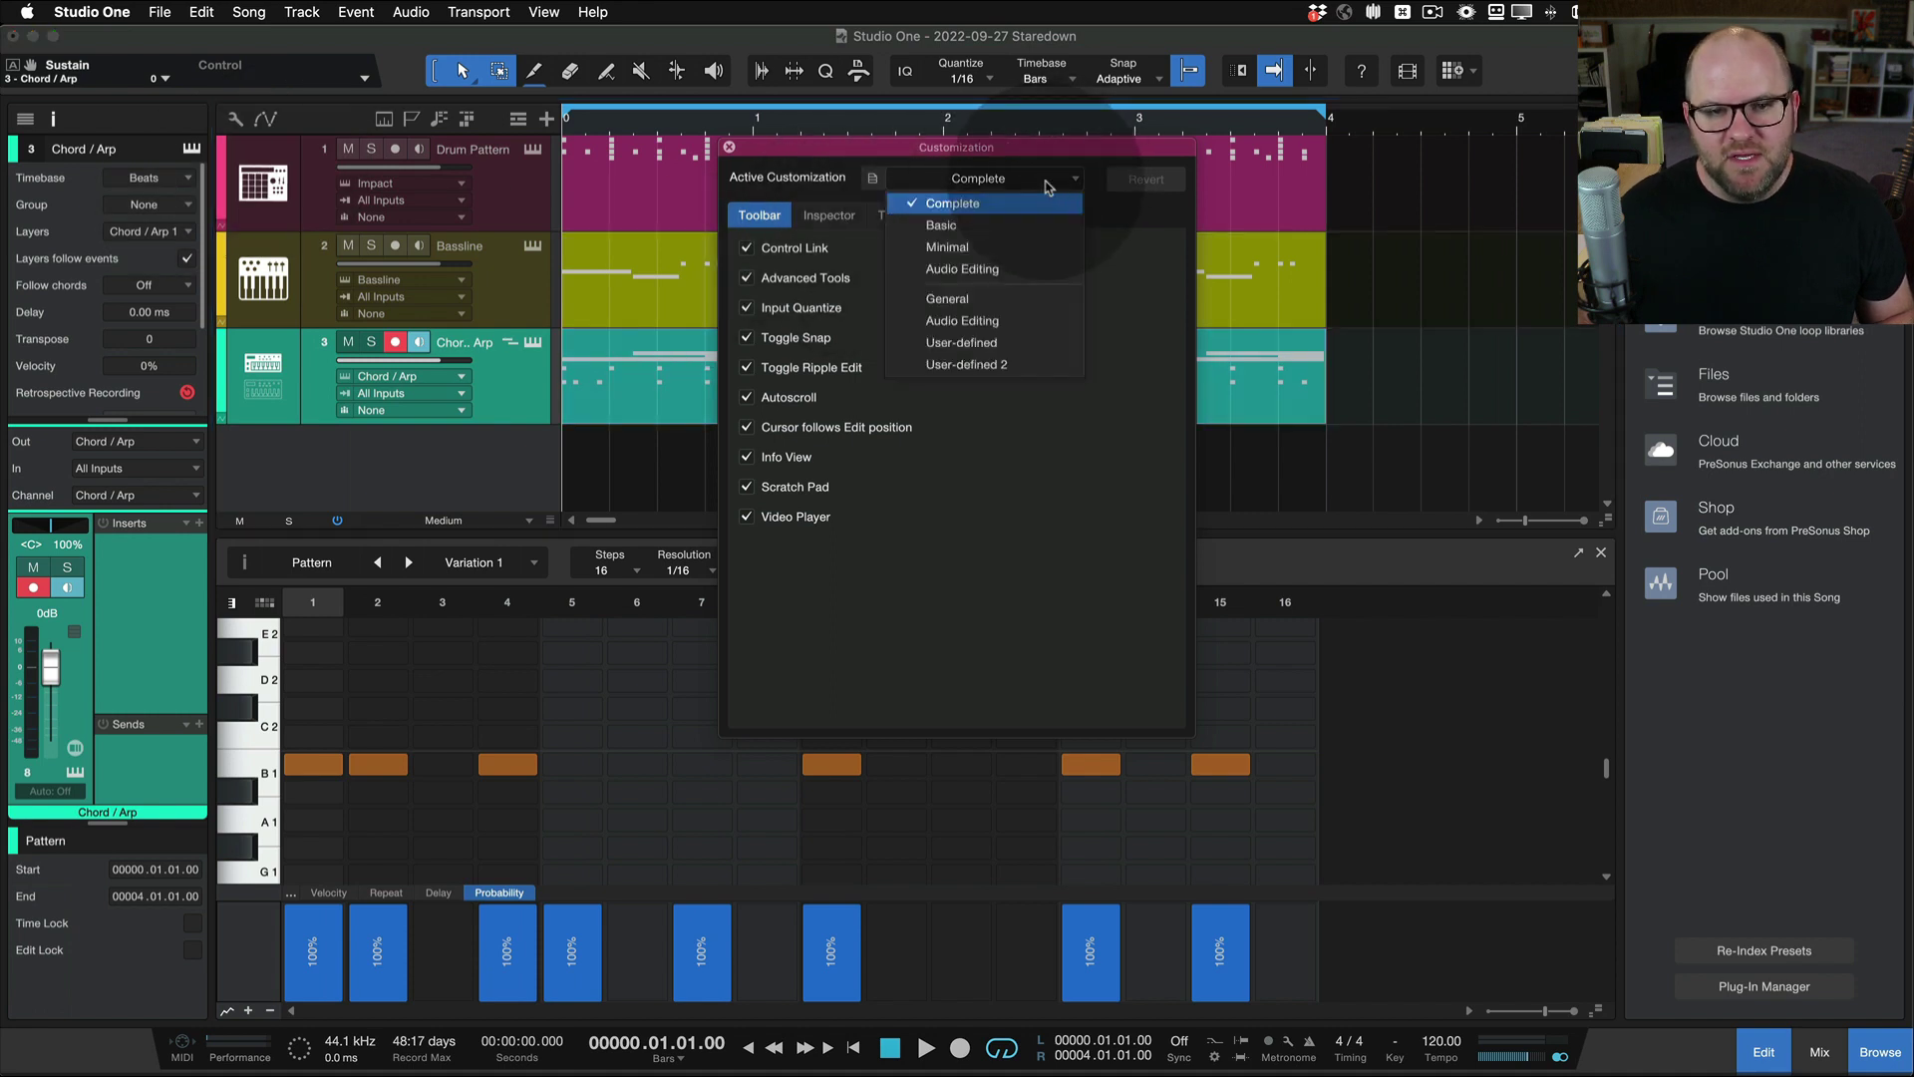
left_click(1006, 256)
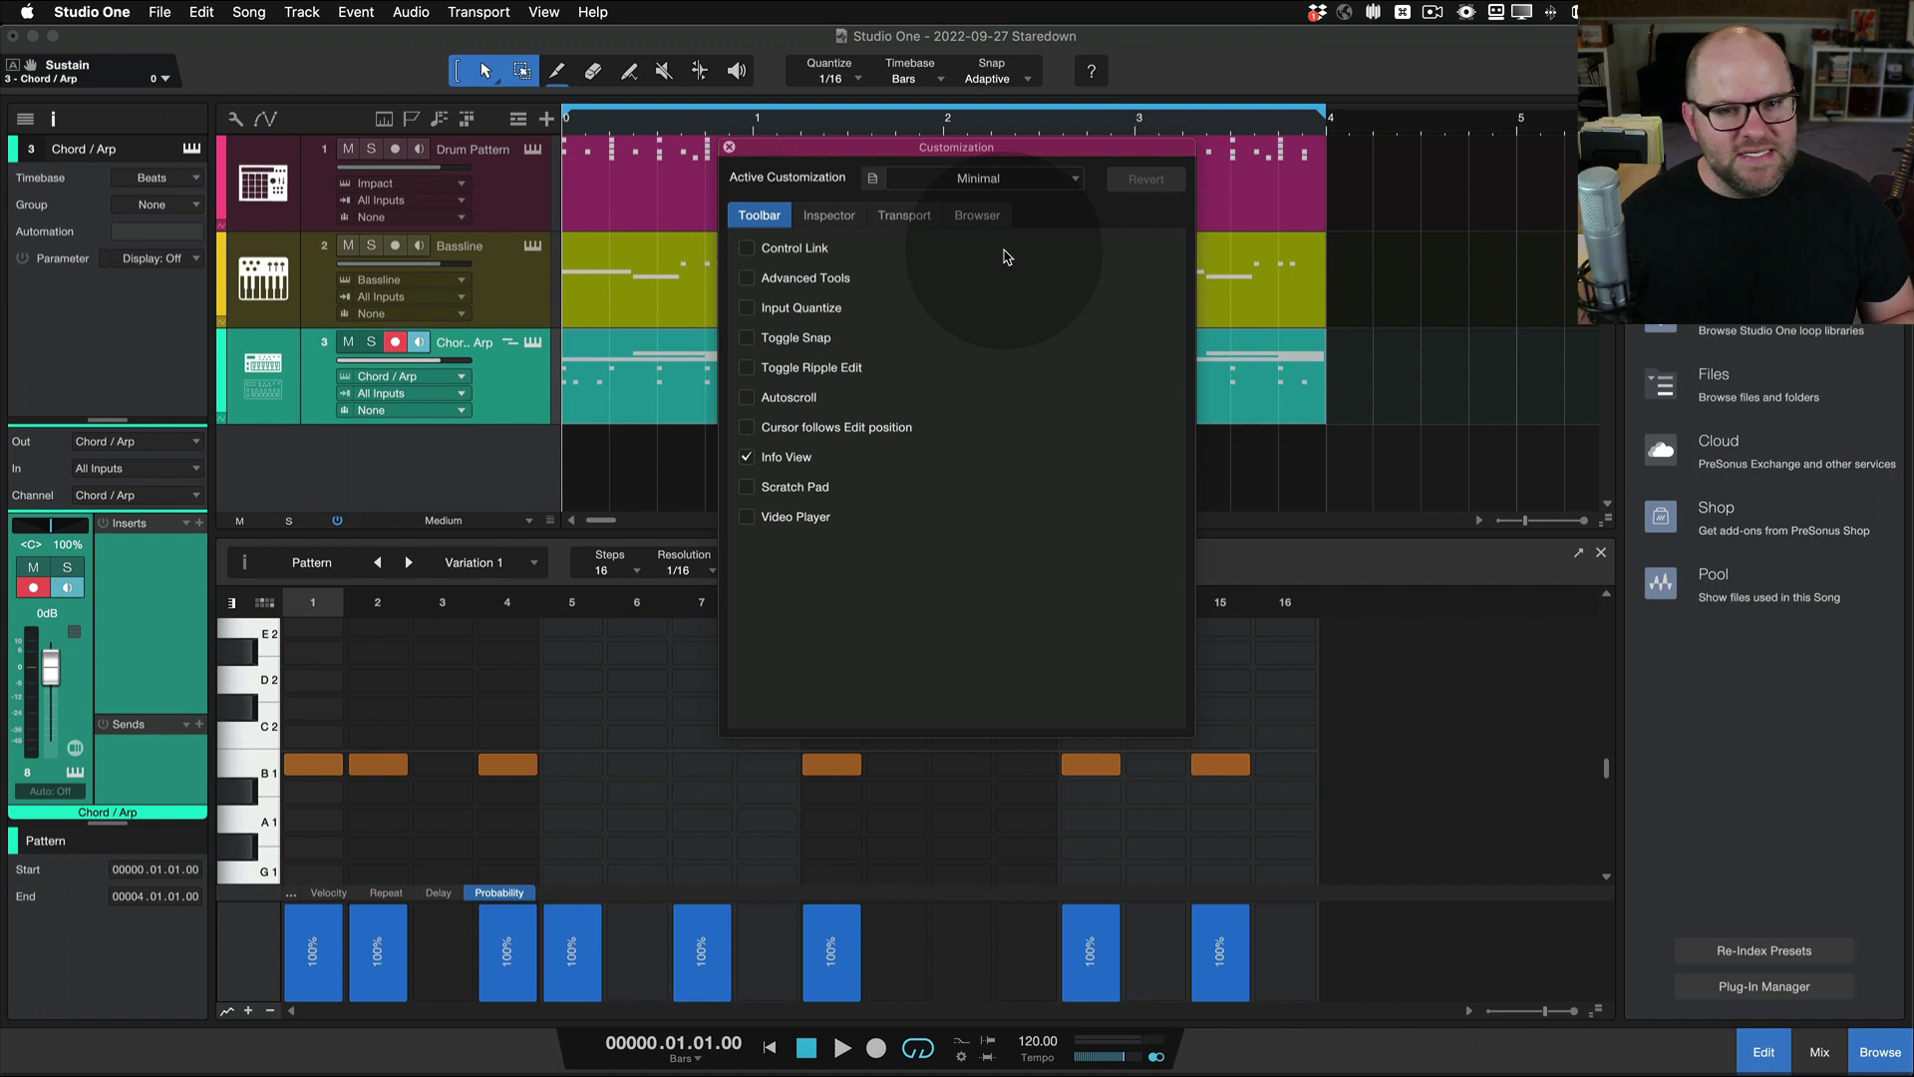
Enable Input Quantize, Control Link, Advanced Tools, Snap, Ripple Edit, Autoscroll, Scratch Pad and Cursor follows Edit, leaving Video Player off
left_click(747, 307)
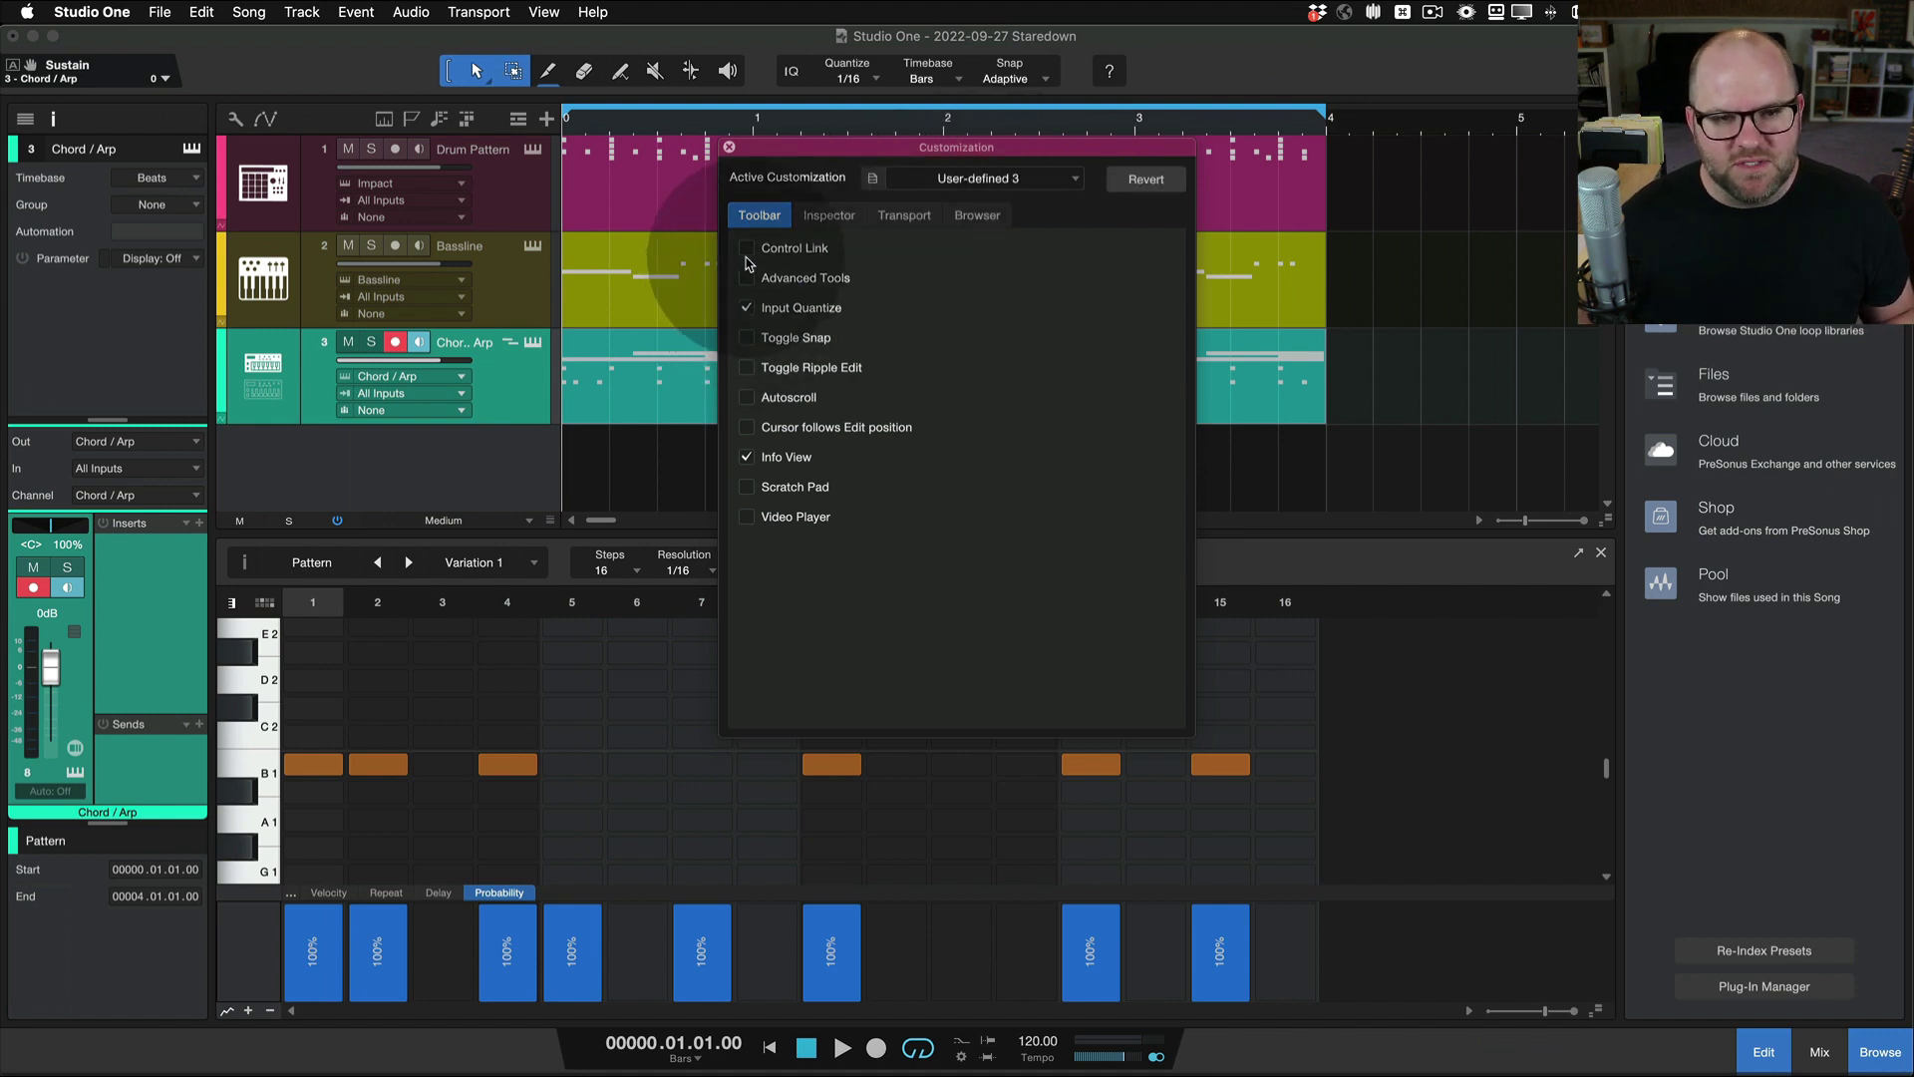
left_click(747, 248)
left_click(746, 277)
left_click(747, 337)
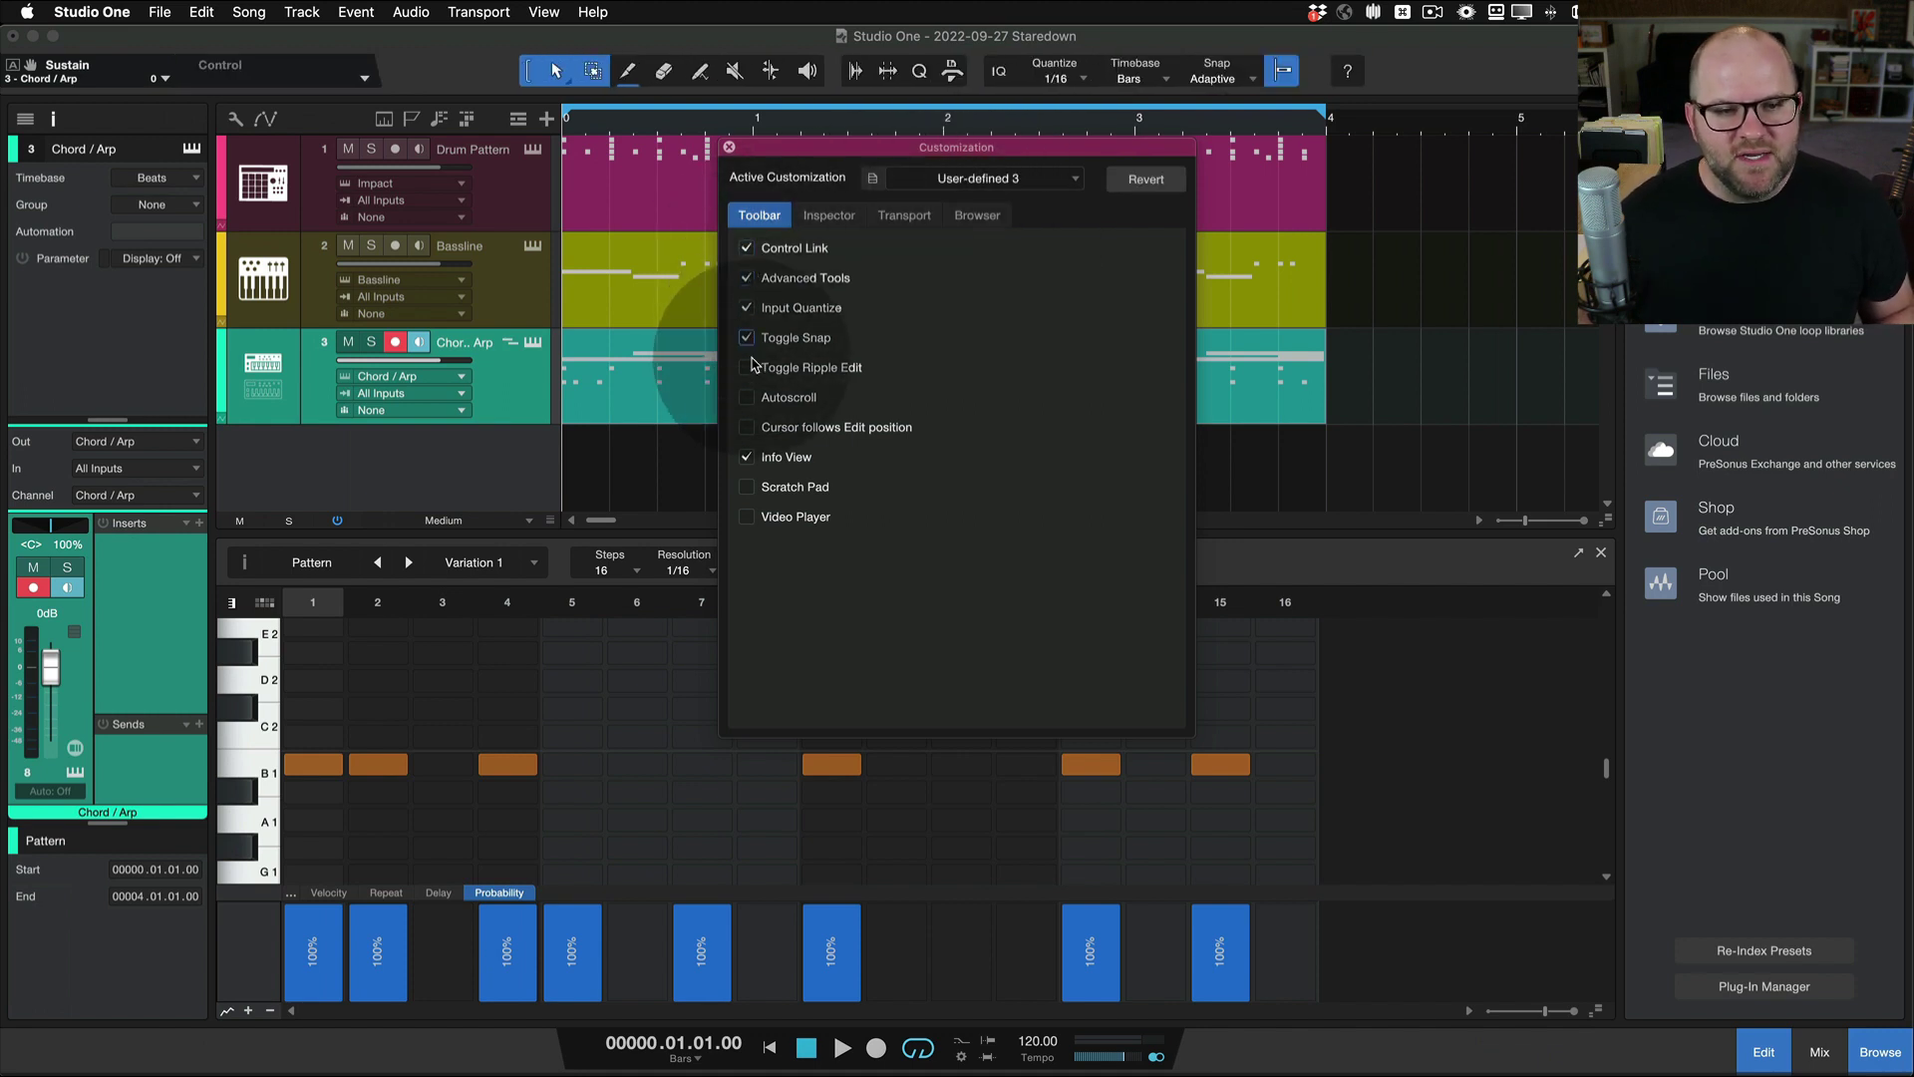
left_click(746, 367)
left_click(750, 397)
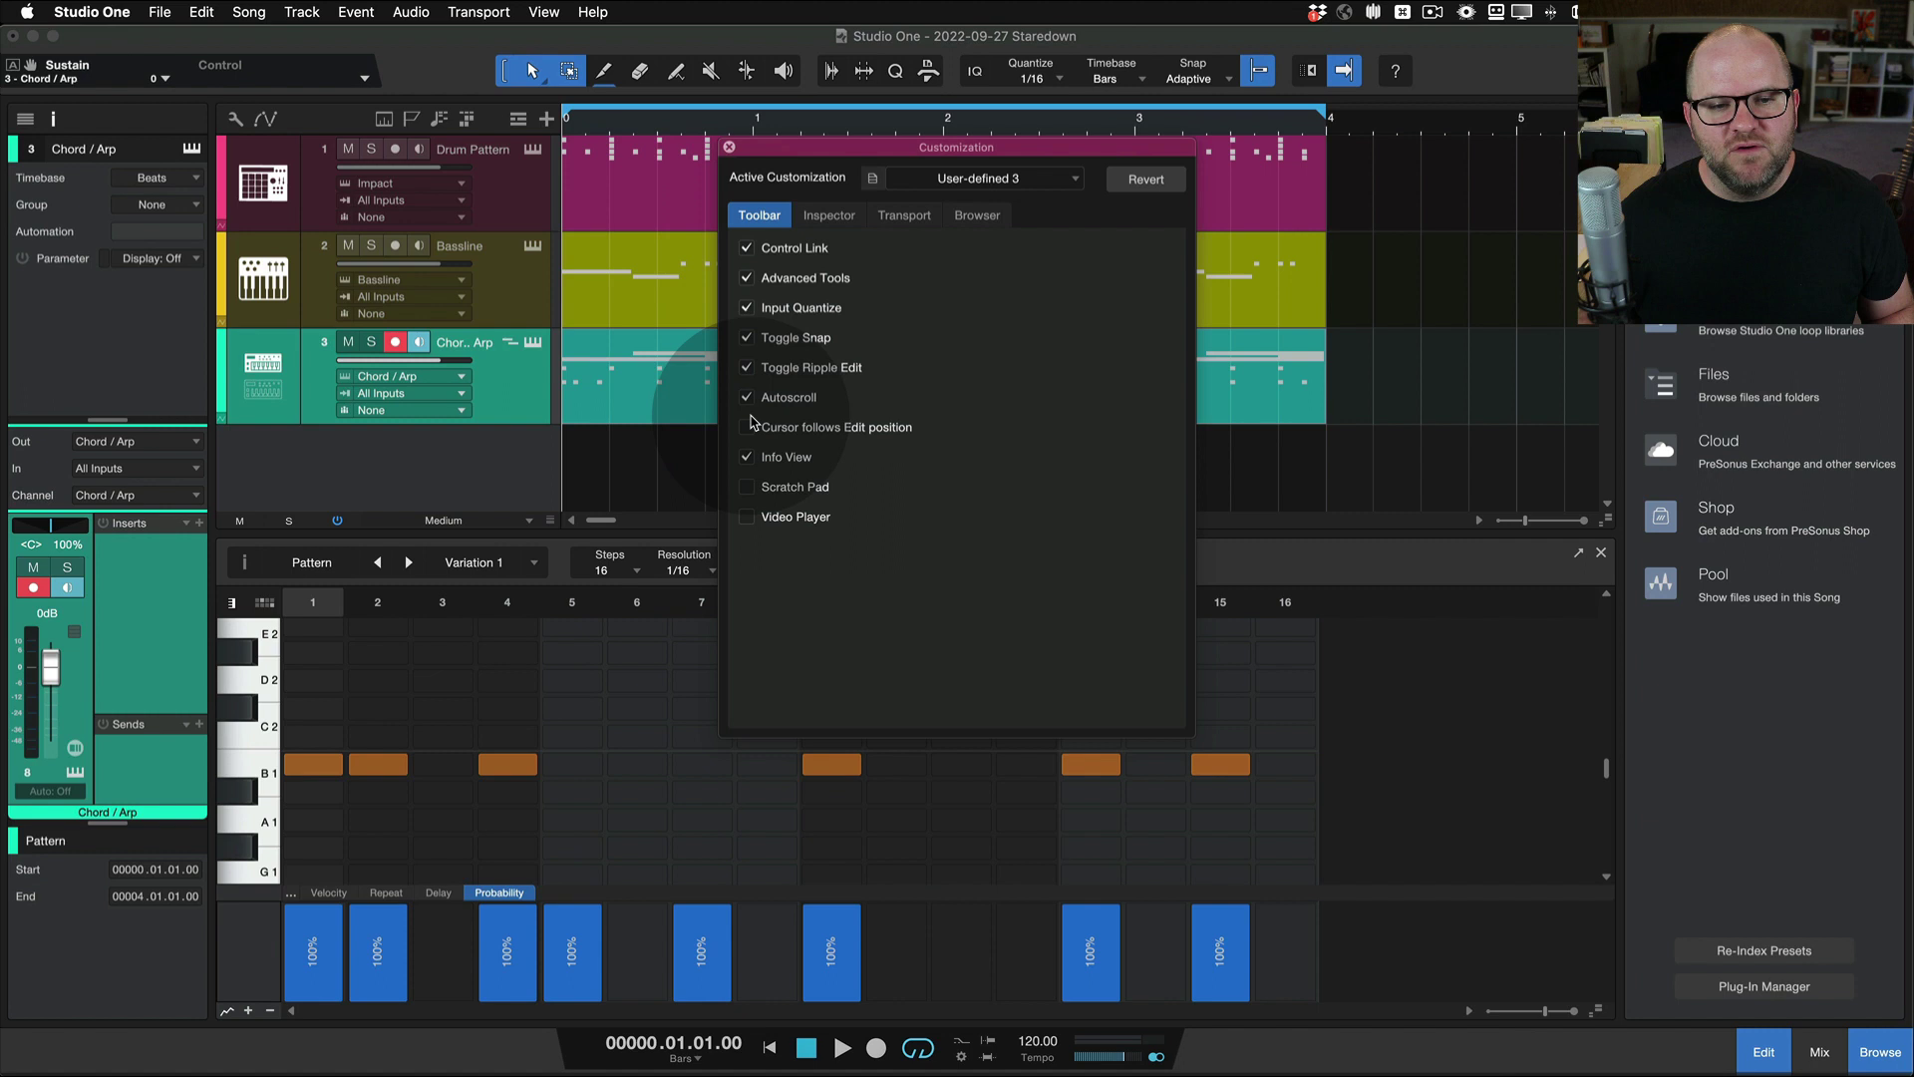
left_click(747, 486)
left_click(746, 516)
left_click(747, 427)
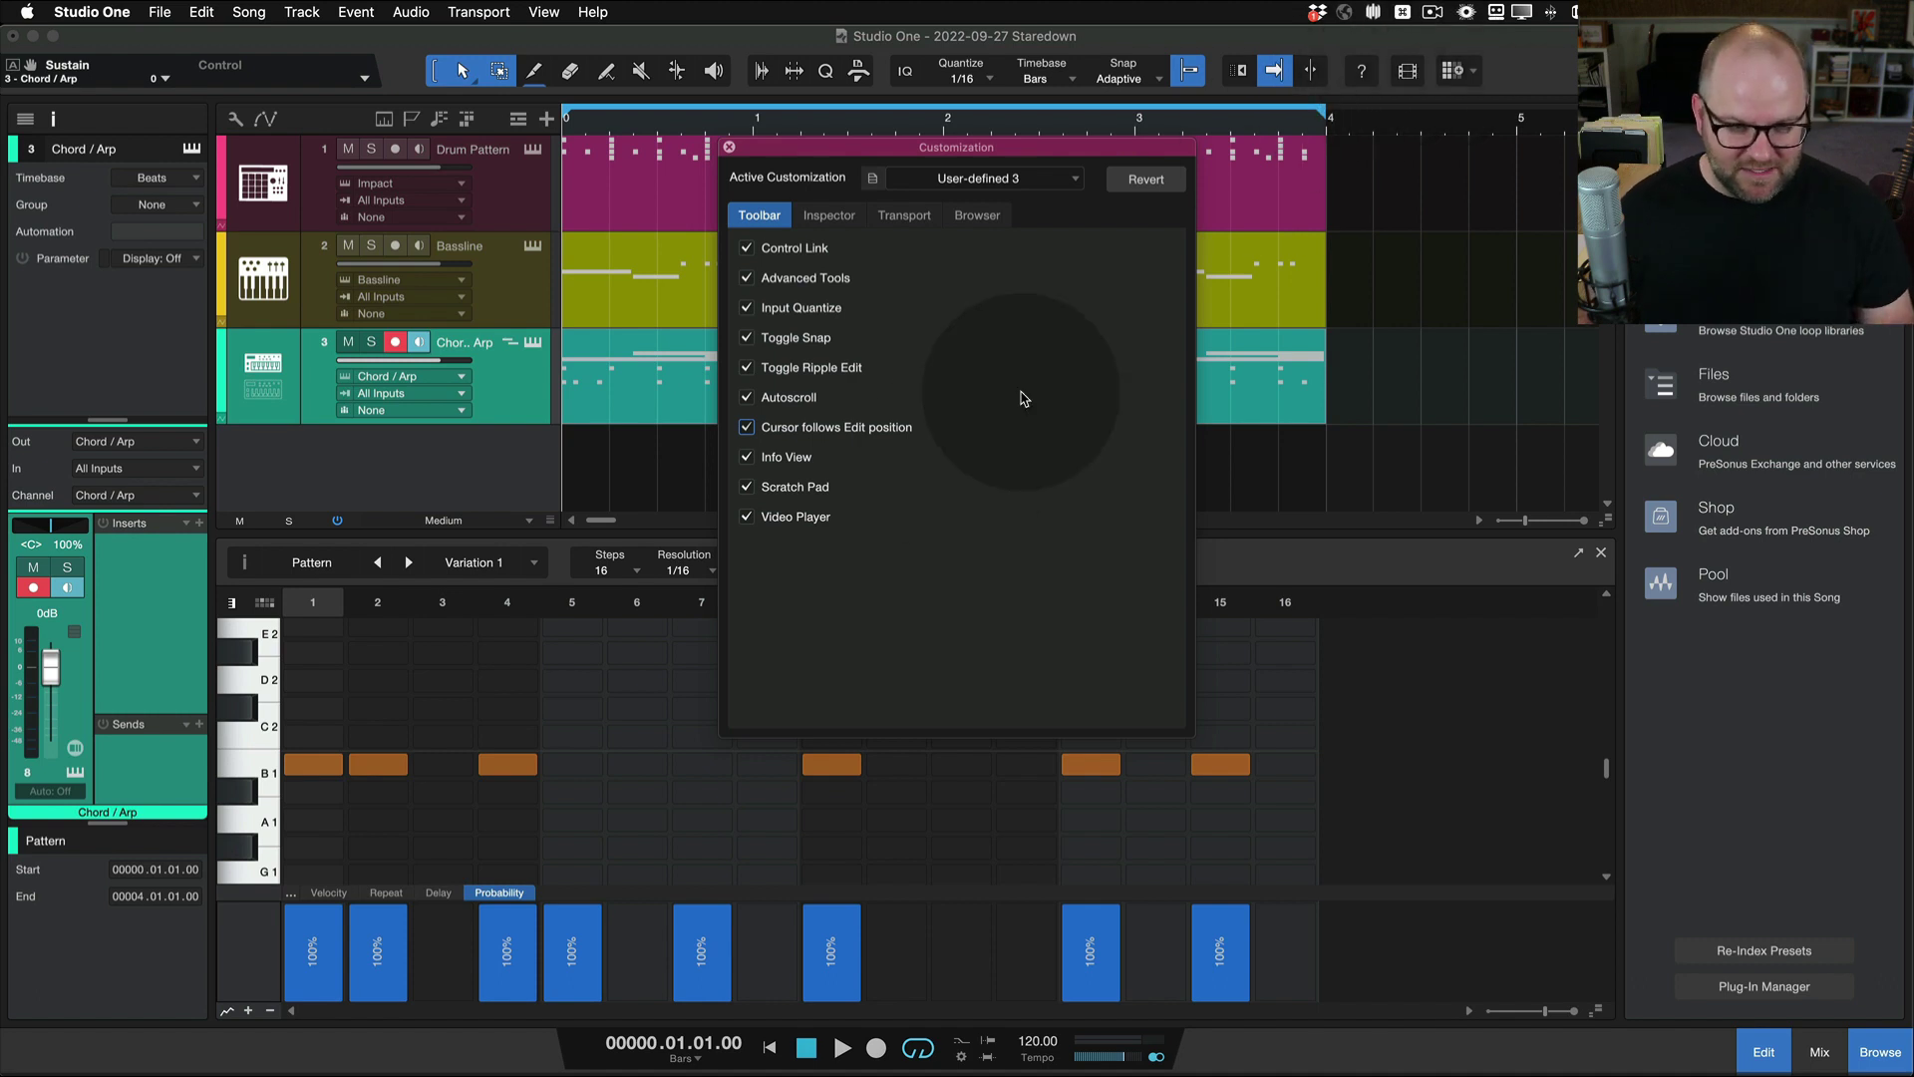
left_click(797, 517)
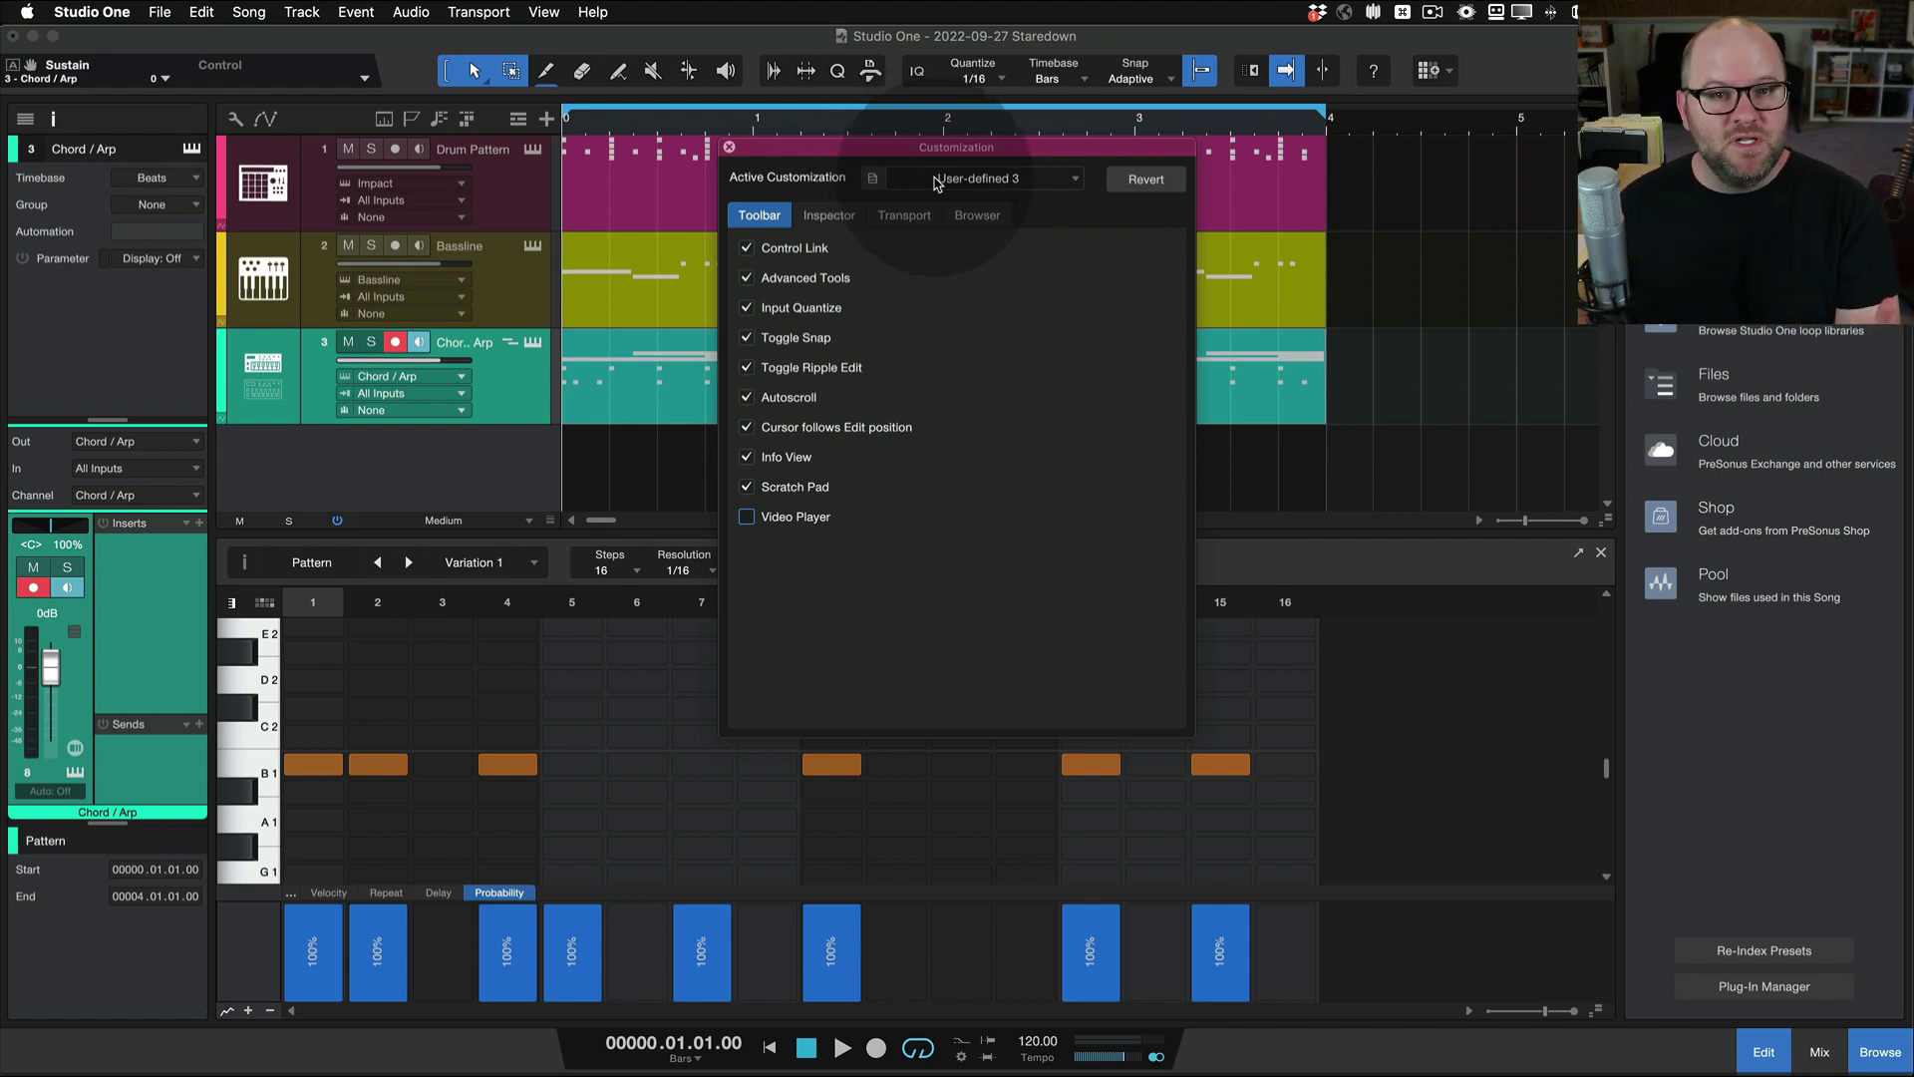
Close the Customization dialog, returning to the Staredown song with the User-defined 3 toolbar
left_click(729, 147)
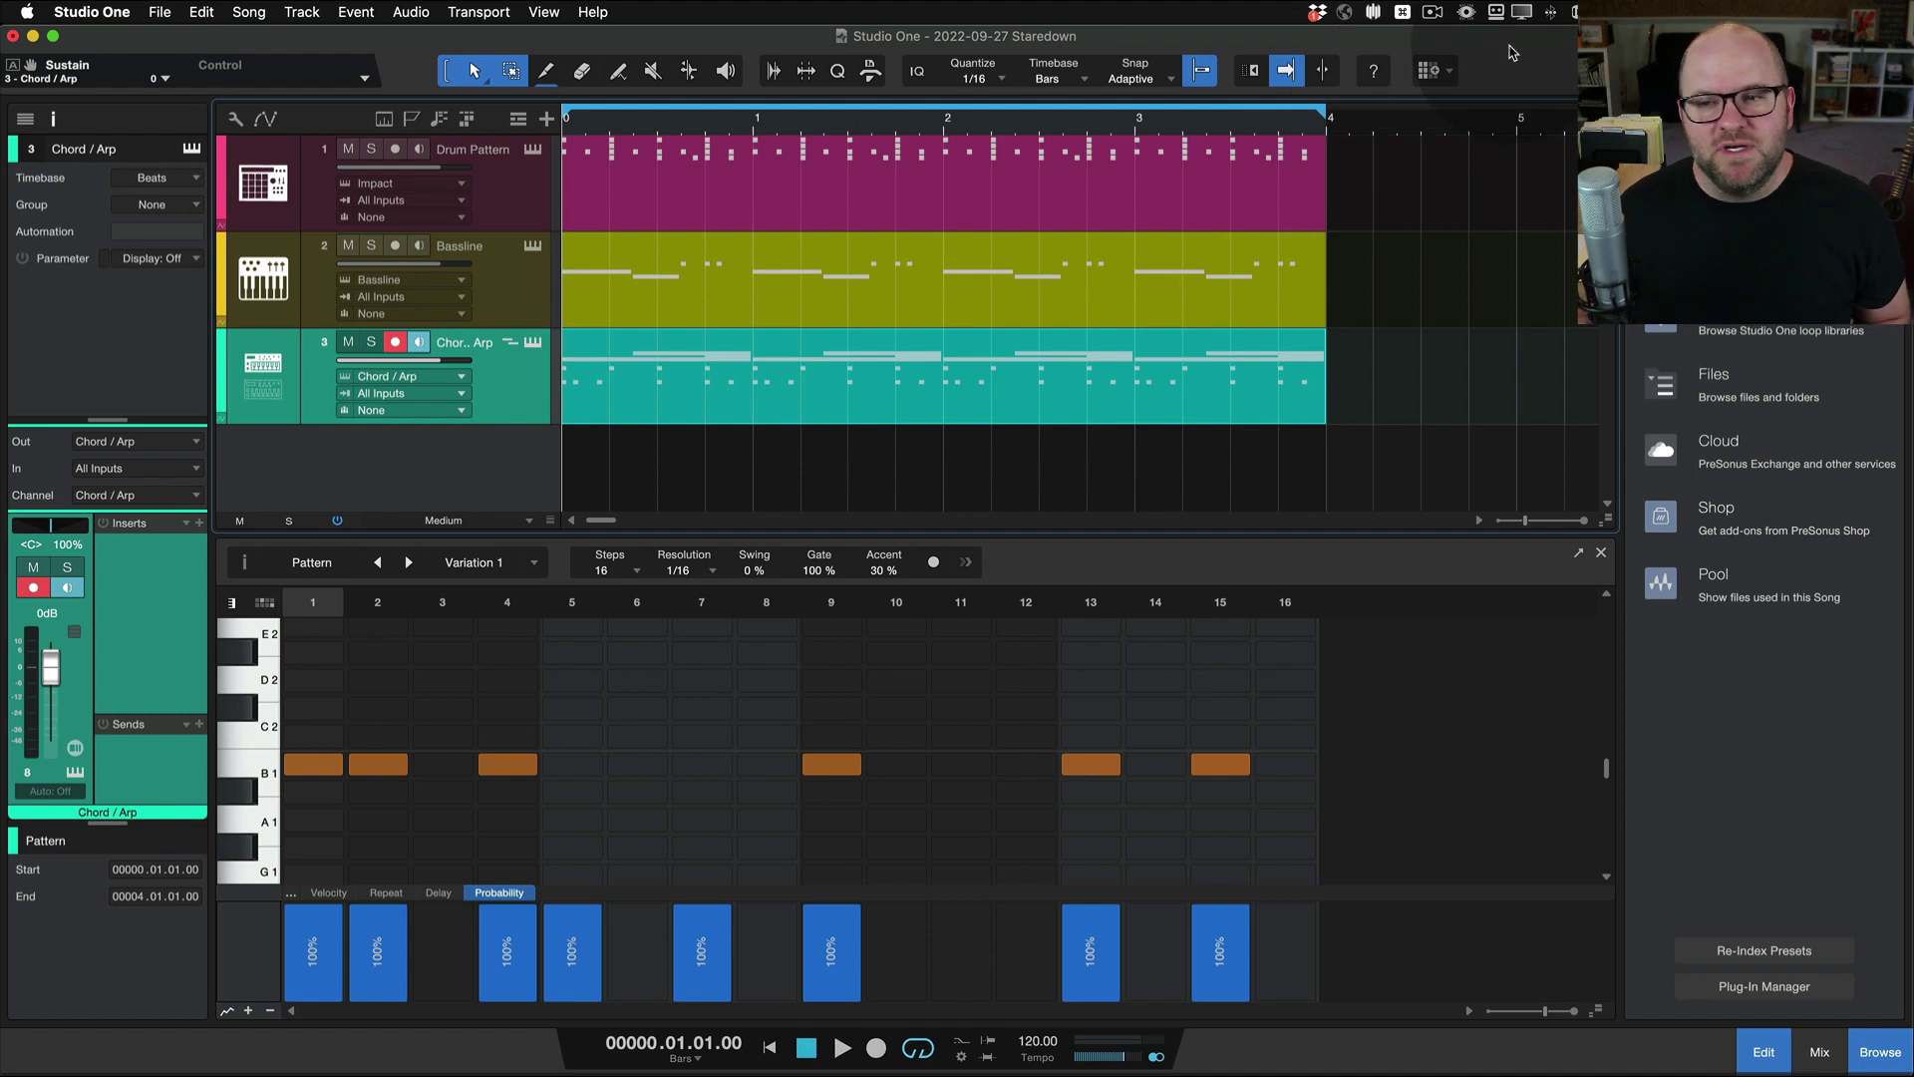